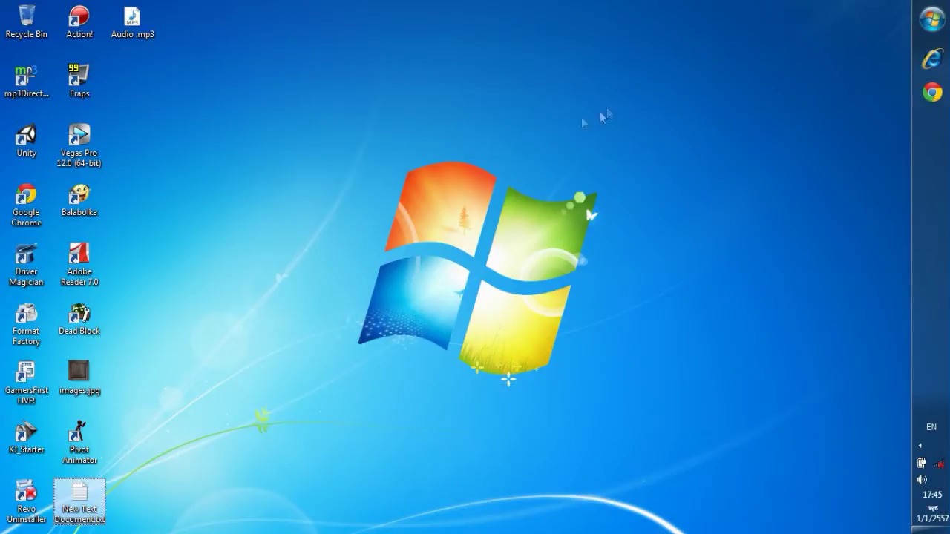
Launch Unity and create a new project in a new Desktop folder called Sound
left_click(42, 148)
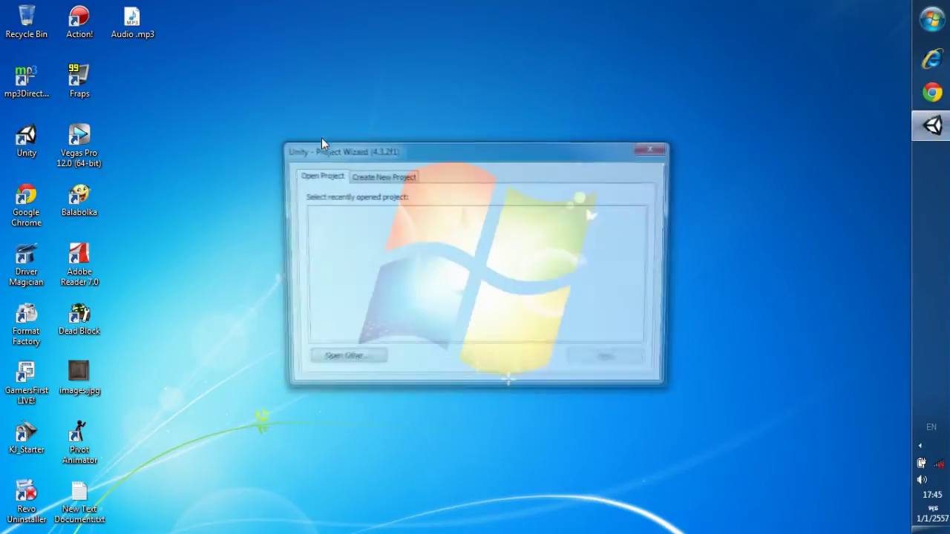
left_click(385, 175)
left_click(629, 216)
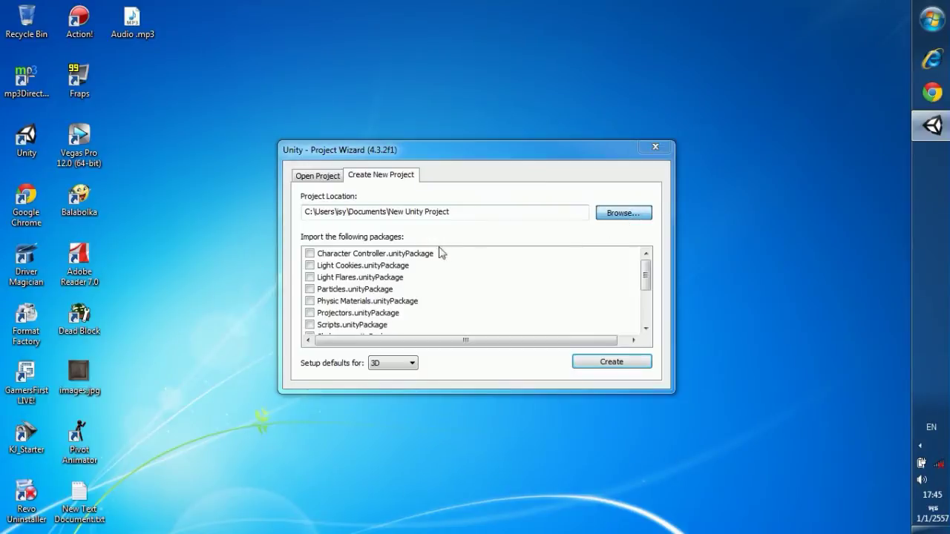
left_click(328, 250)
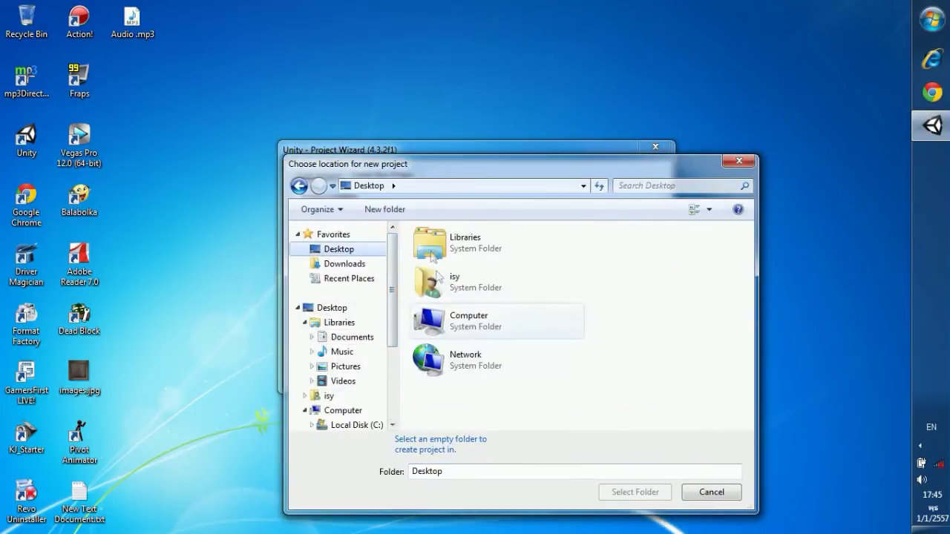
left_click(367, 210)
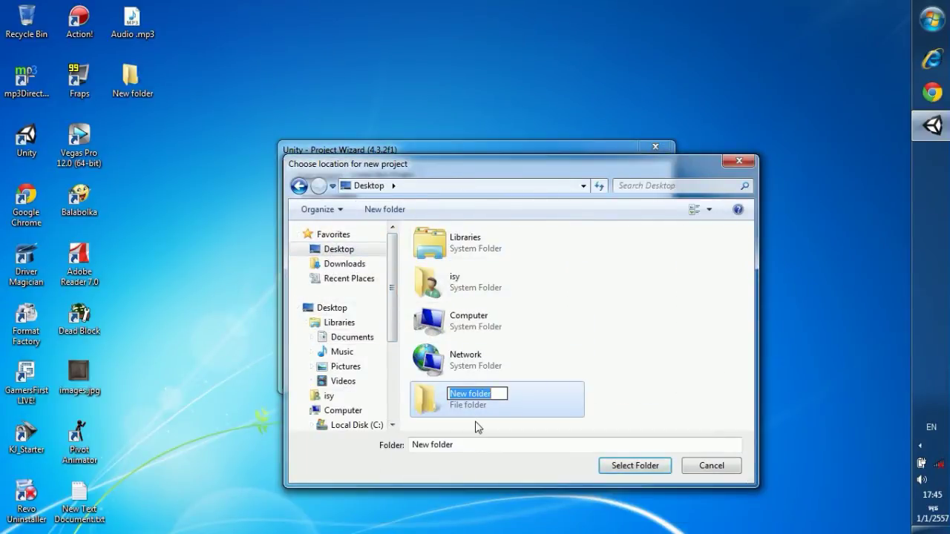
type("So")
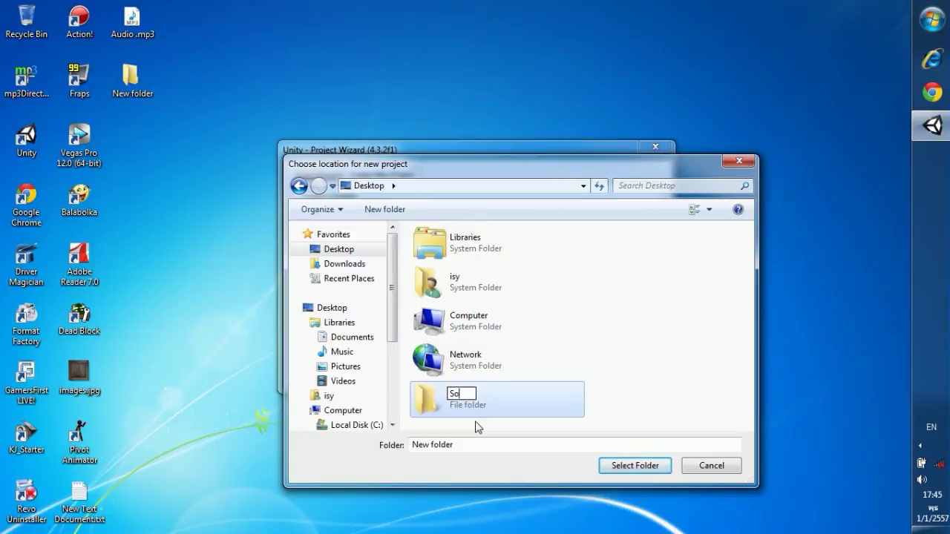
key("Return")
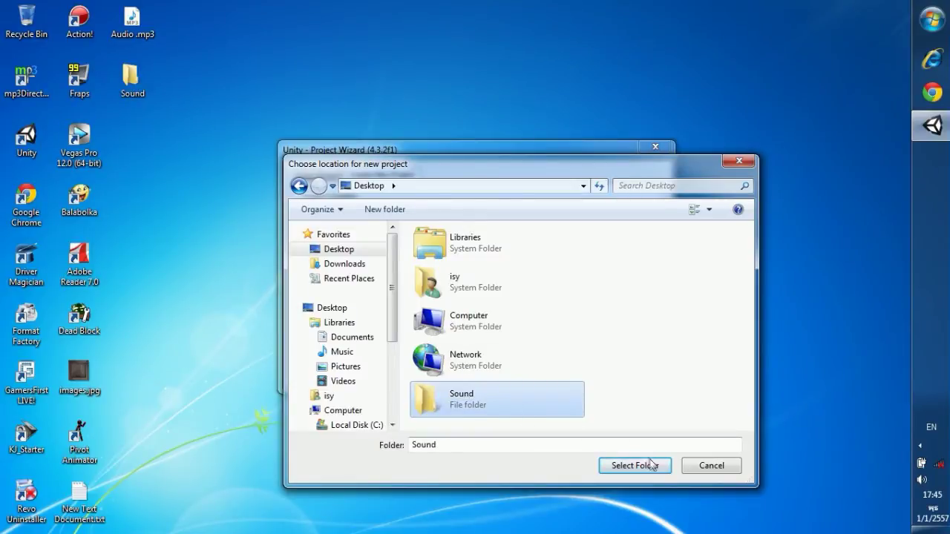
left_click(636, 466)
left_click(623, 363)
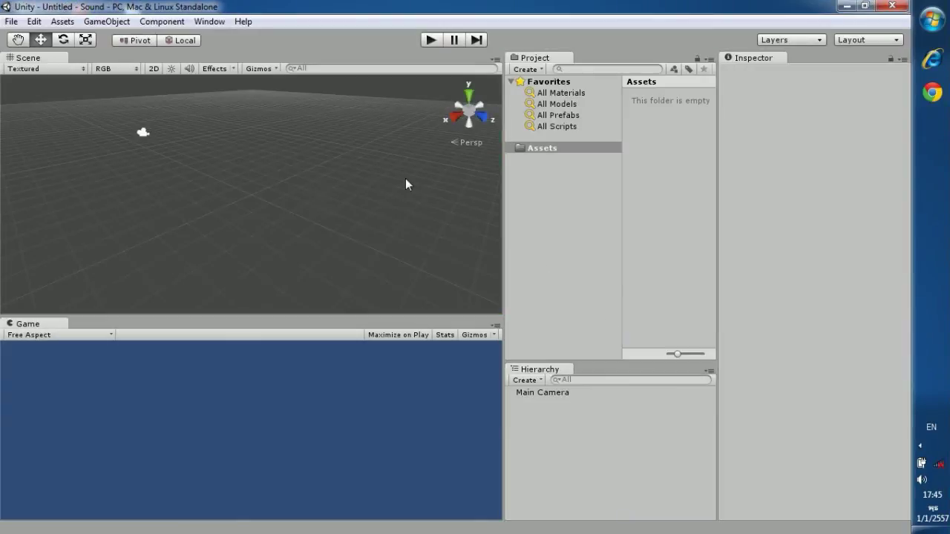
Add a cube and set its X and Z scale to 200 to form the ground
left_click(96, 21)
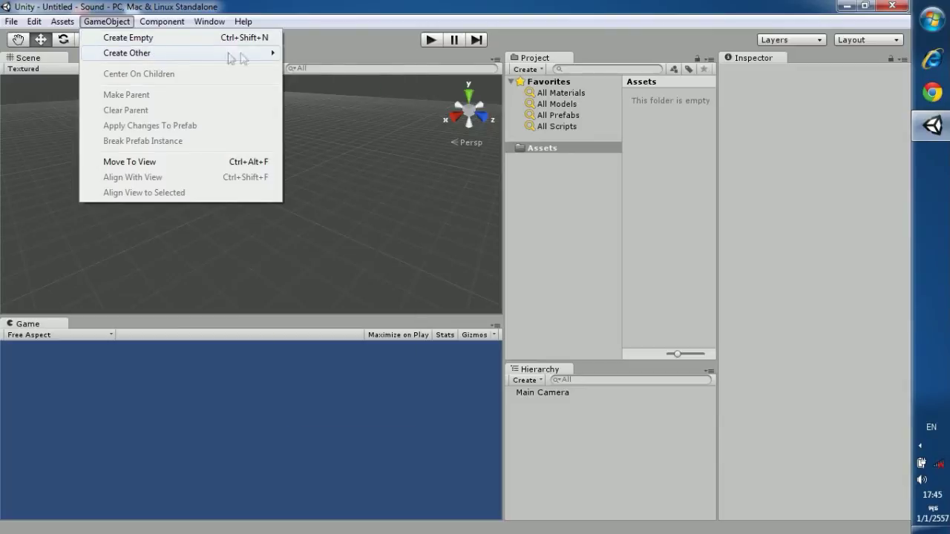
mouse_move(226, 56)
left_click(304, 204)
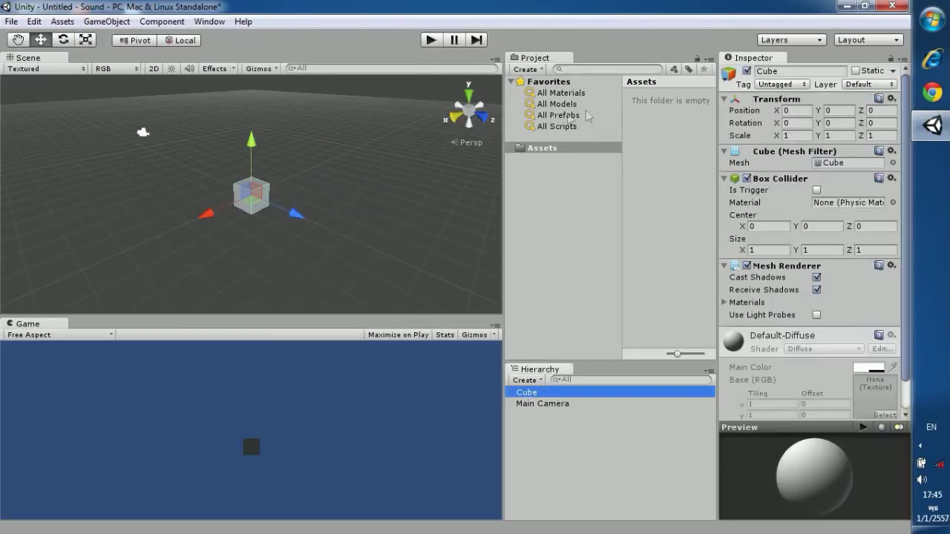
left_click(790, 135)
type("200")
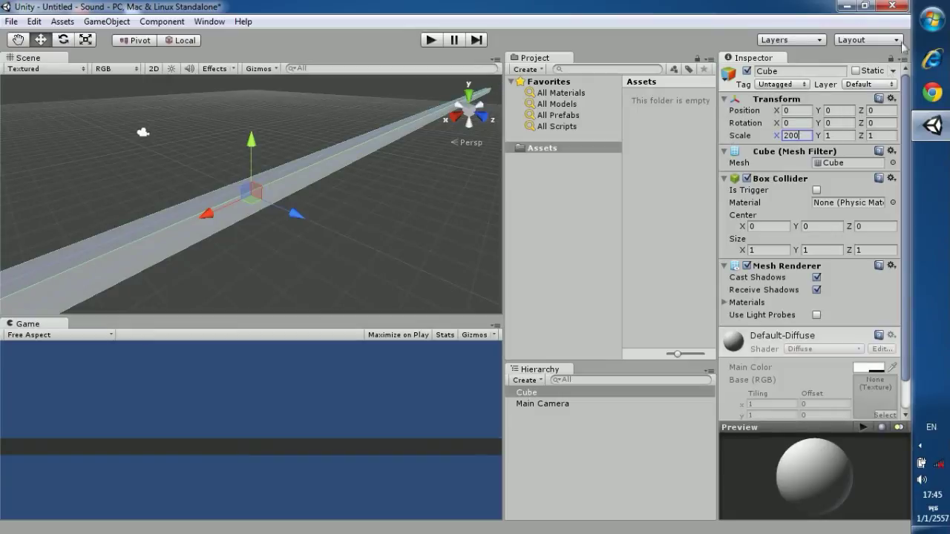
left_click(881, 133)
type("200")
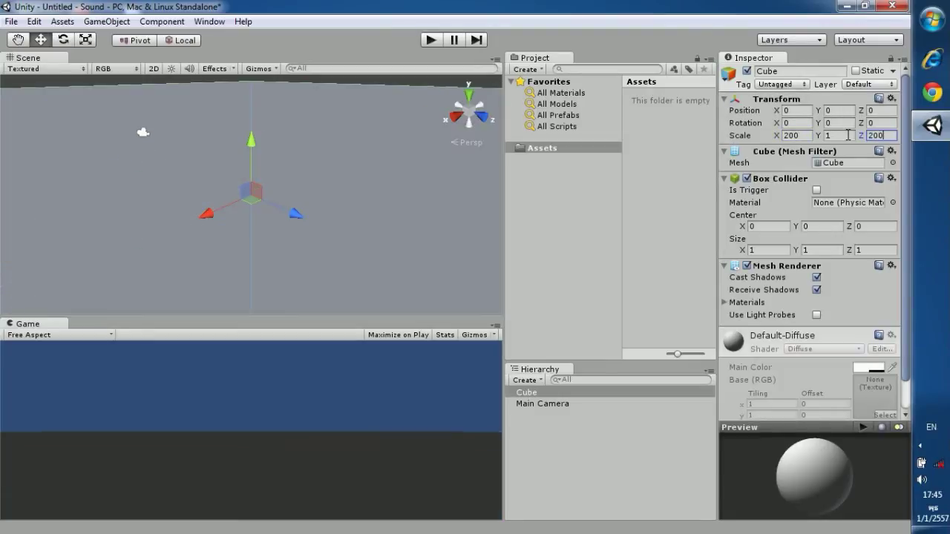
Add a second cube, raise it above the ground and enlarge it slightly
left_click(106, 21)
mouse_move(141, 59)
left_click(311, 197)
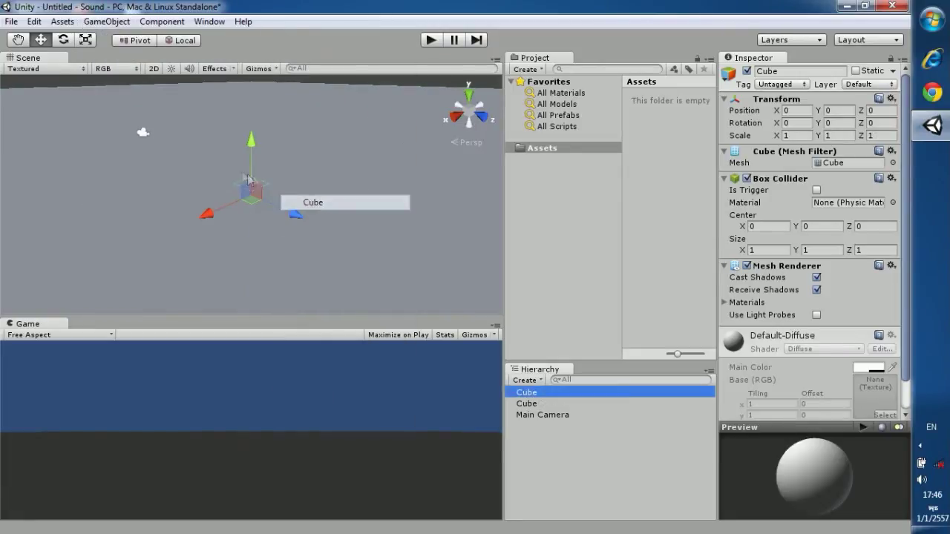
left_click_drag(252, 141, 252, 83)
scroll(268, 141, "down", 2)
key("e")
key("r")
left_click_drag(260, 153, 295, 153)
key("e")
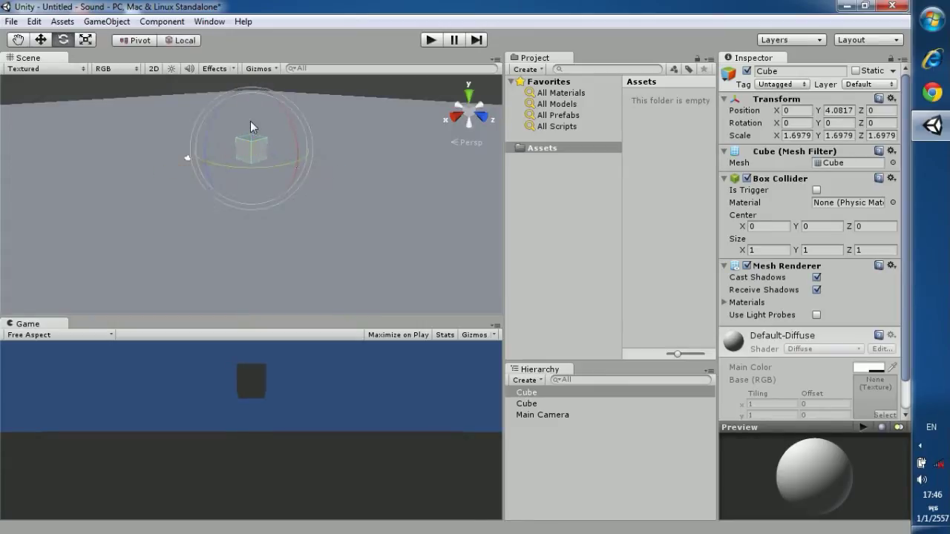
key("w")
left_click_drag(248, 92, 249, 68)
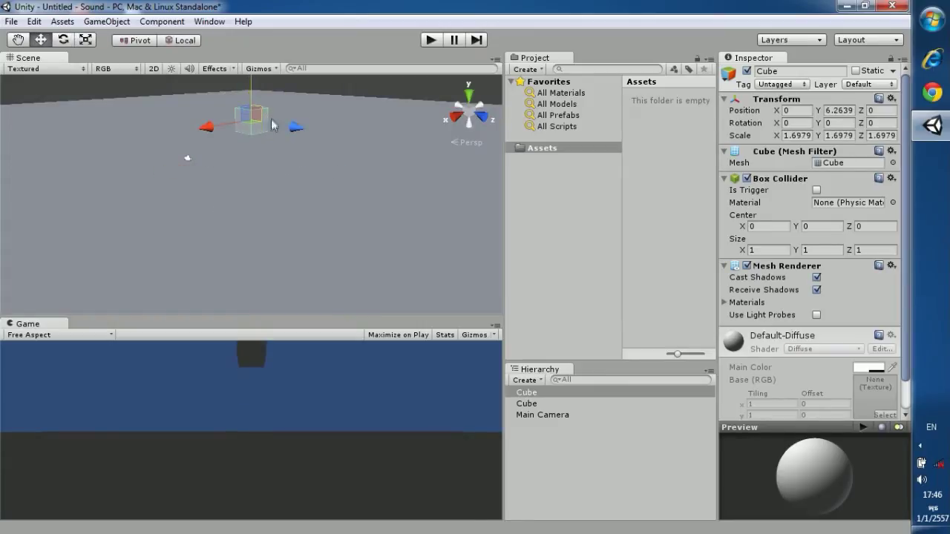
Rename the flat ground cube Floor and the raised cube Box
left_click(321, 176)
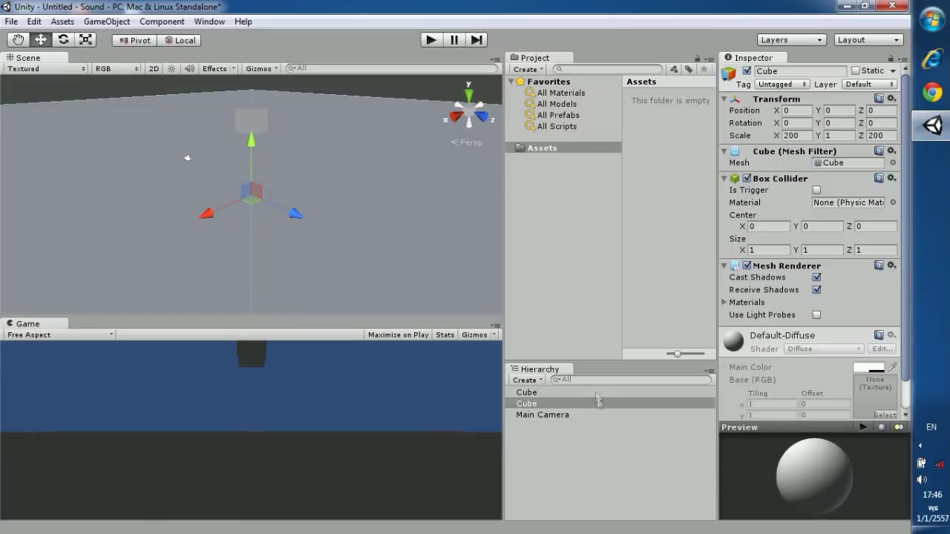
left_click(537, 406)
left_click(533, 405)
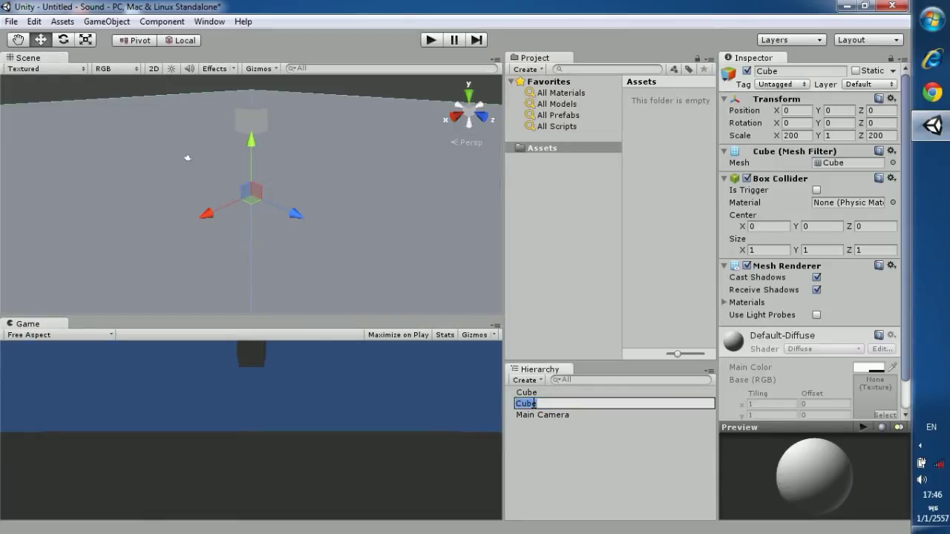
type("Floo")
type("r")
key("Return")
left_click(534, 393)
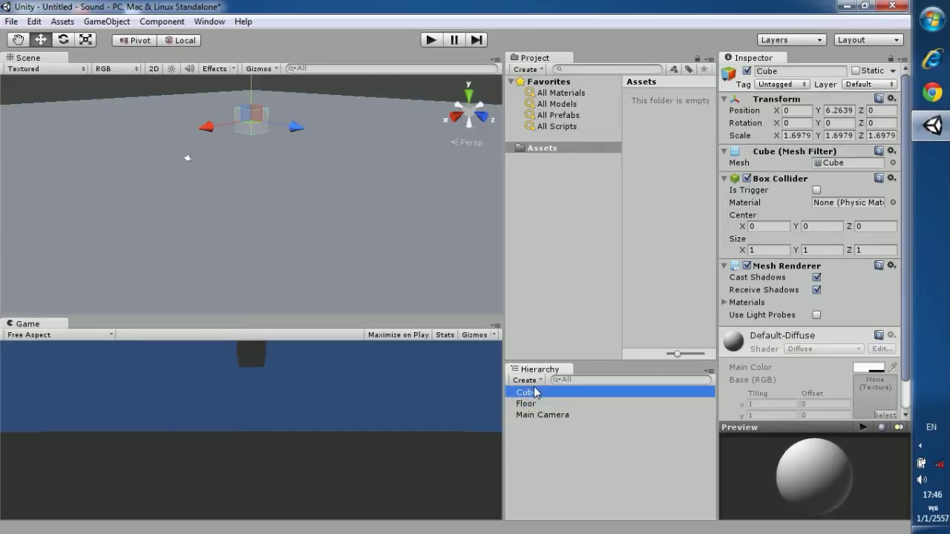
key("F2")
type("Box")
key("Return")
left_click(581, 435)
Create two new material assets in the Assets folder
right_click(654, 177)
mouse_move(692, 191)
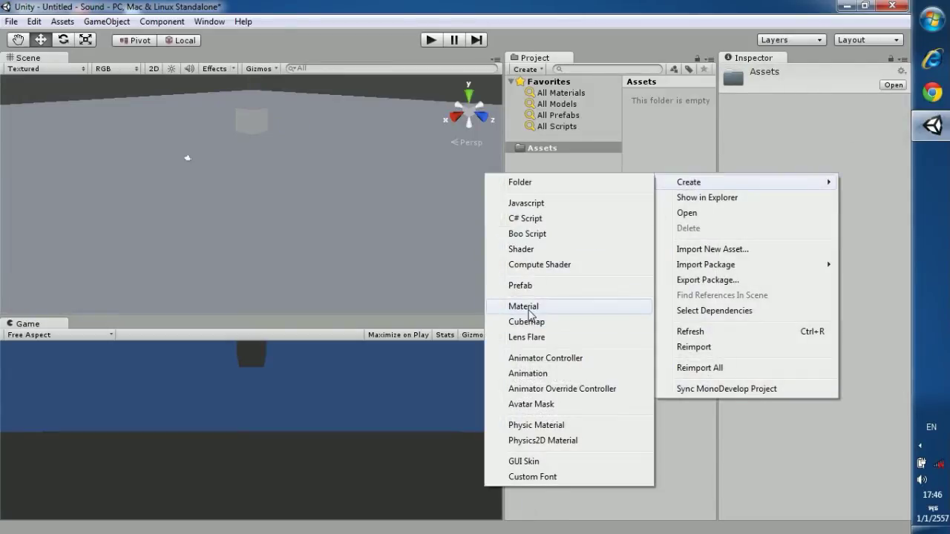
left_click(525, 307)
left_click(644, 112)
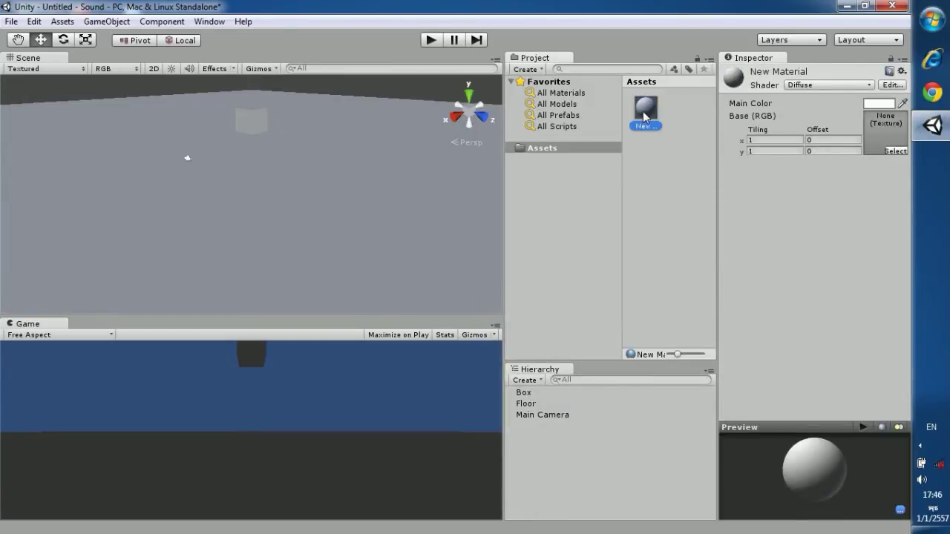
left_click(673, 201)
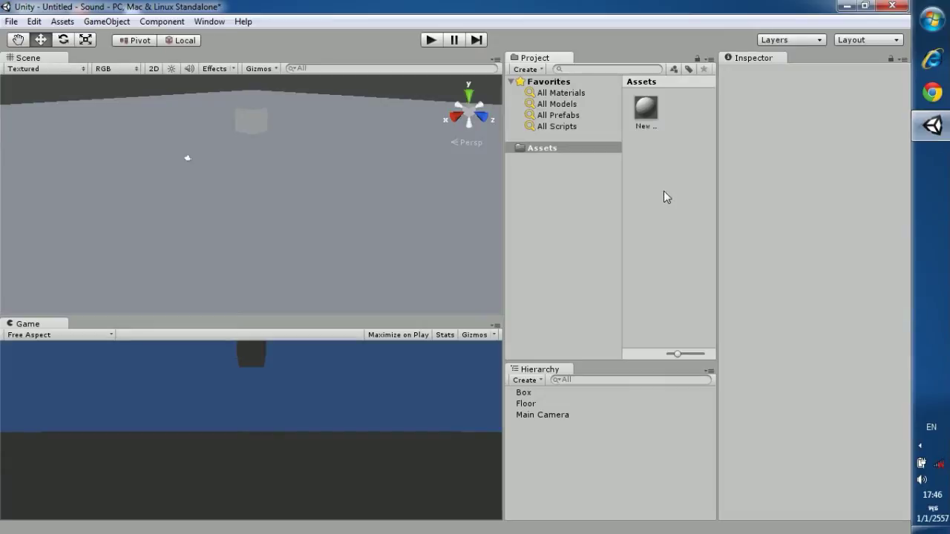
left_click(646, 117)
right_click(654, 167)
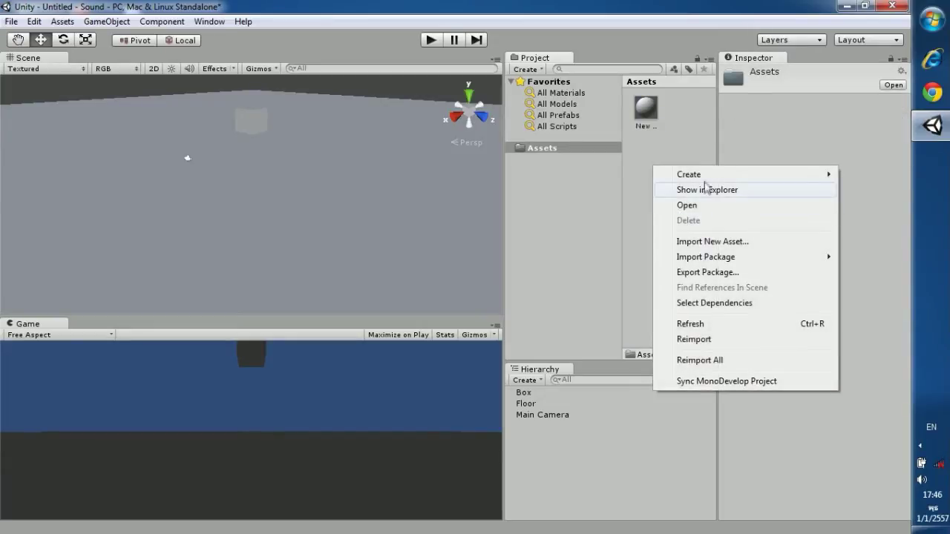
mouse_move(694, 174)
left_click(540, 299)
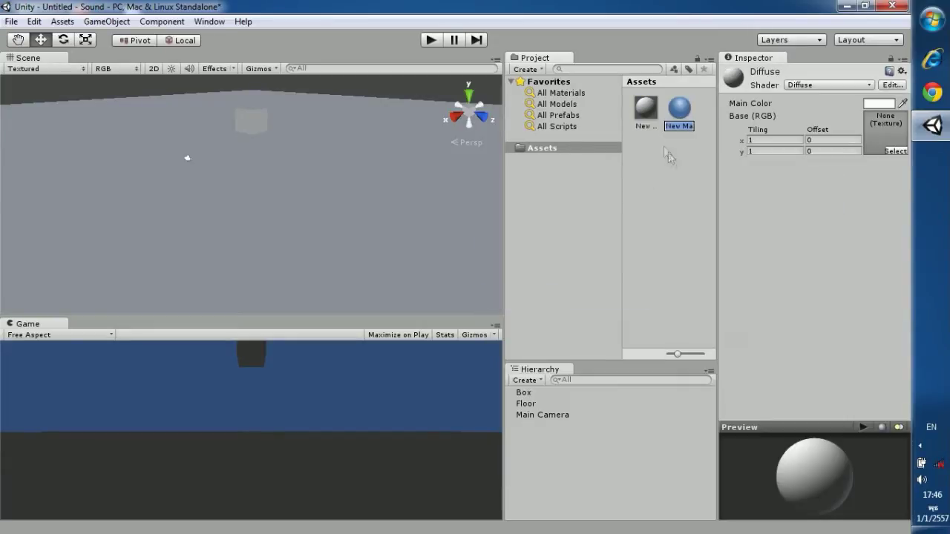
Name the two materials Box and Floor
left_click(650, 125)
left_click(645, 127)
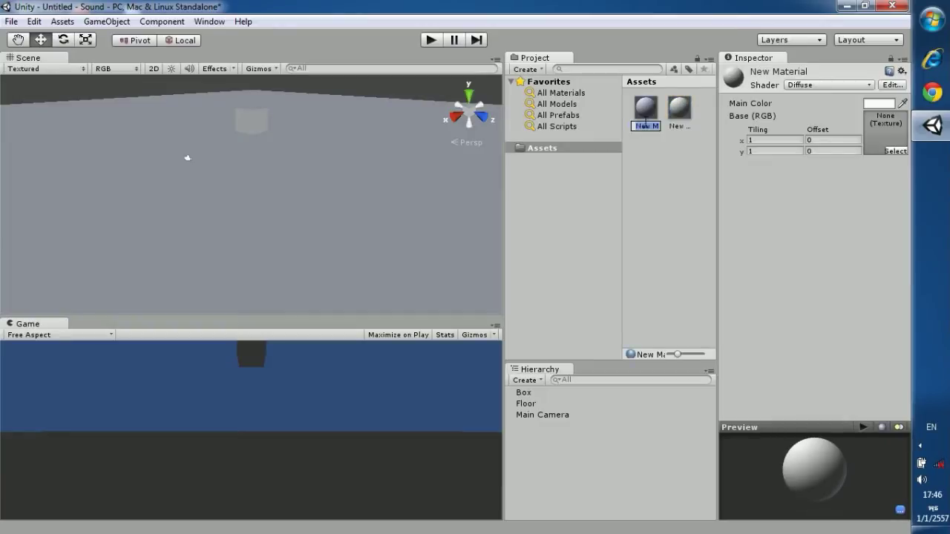
type("Box")
key("Return")
left_click(678, 125)
left_click(679, 125)
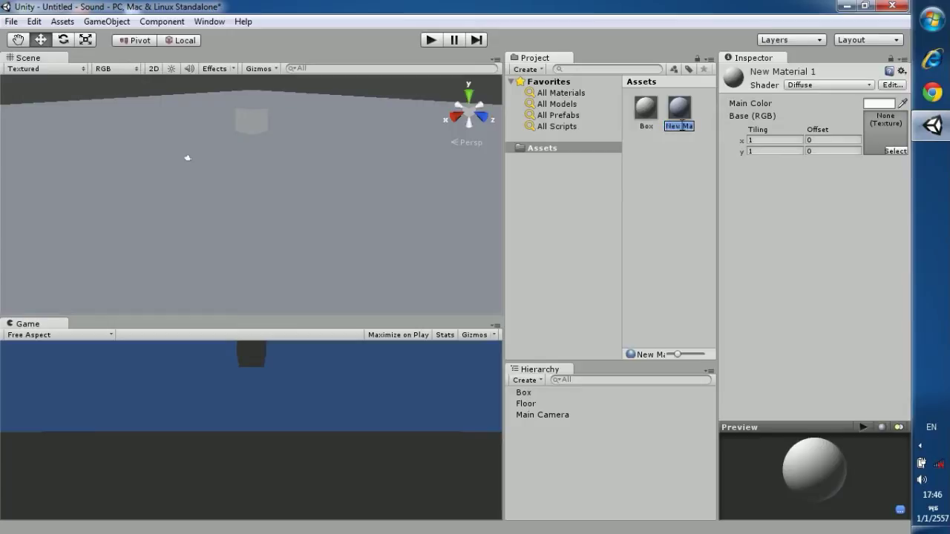
type("Floor")
key("Return")
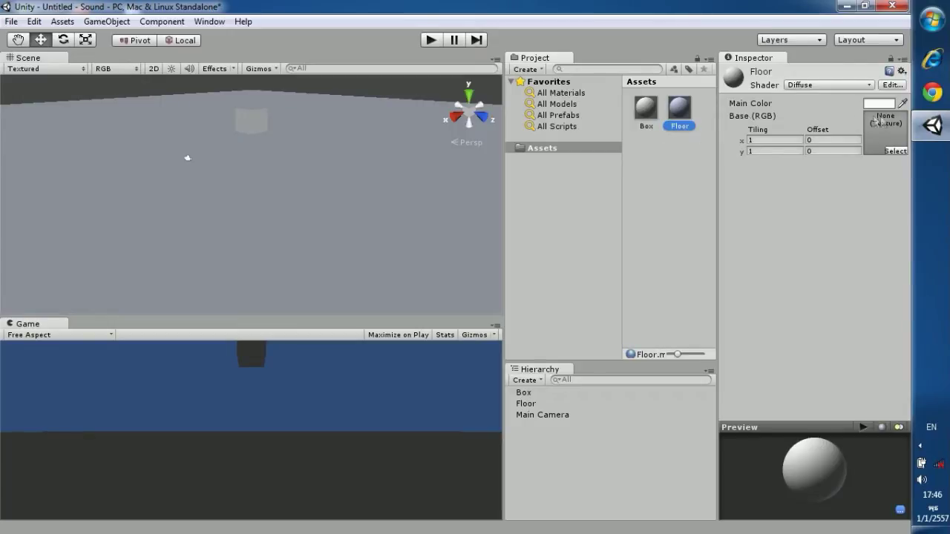
Make the Floor material yellow, apply it to the ground, and minimise Unity
left_click(876, 104)
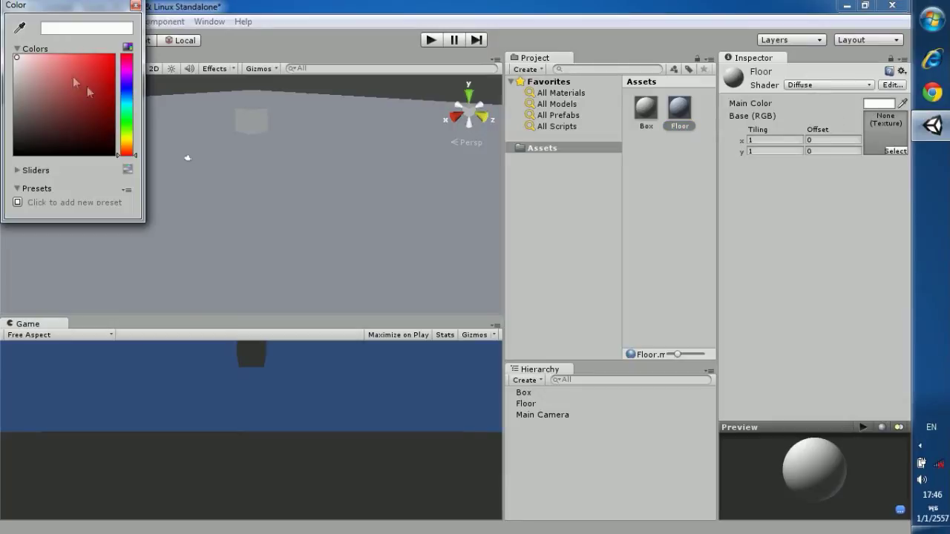
left_click(126, 144)
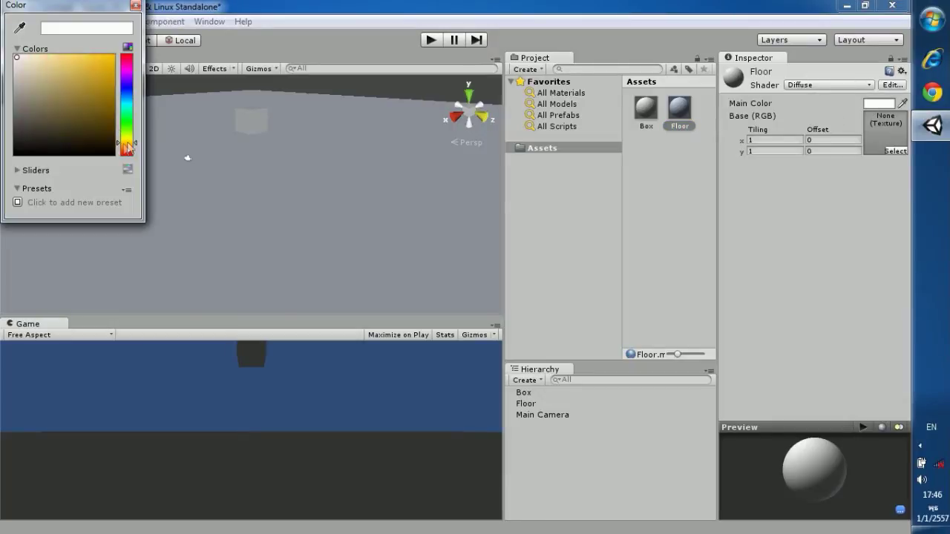
left_click(98, 51)
left_click(33, 50)
left_click_drag(104, 61, 111, 58)
left_click(136, 6)
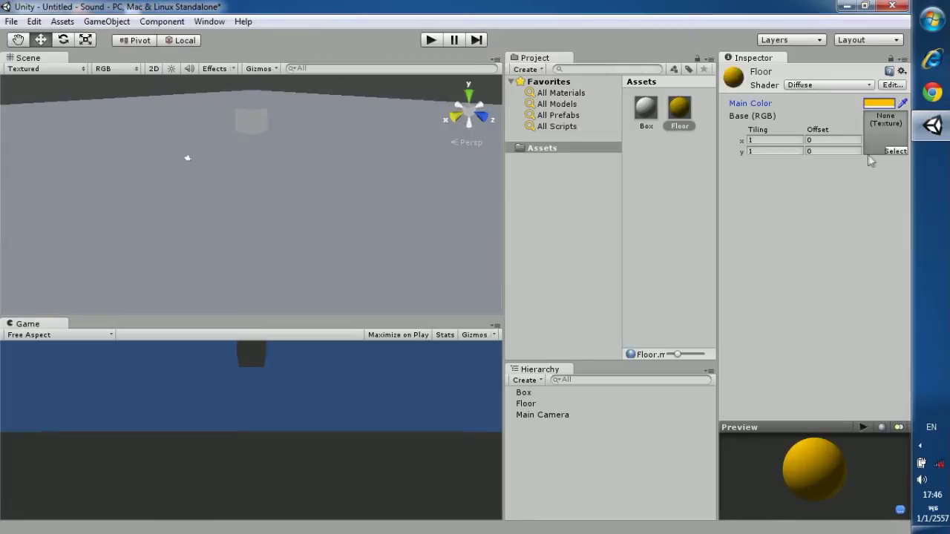
left_click_drag(681, 109, 254, 192)
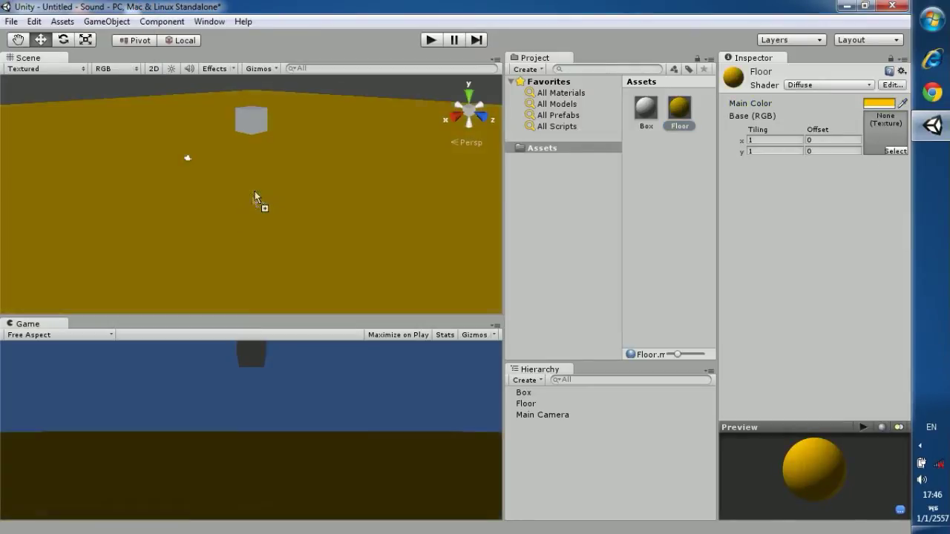
left_click(846, 7)
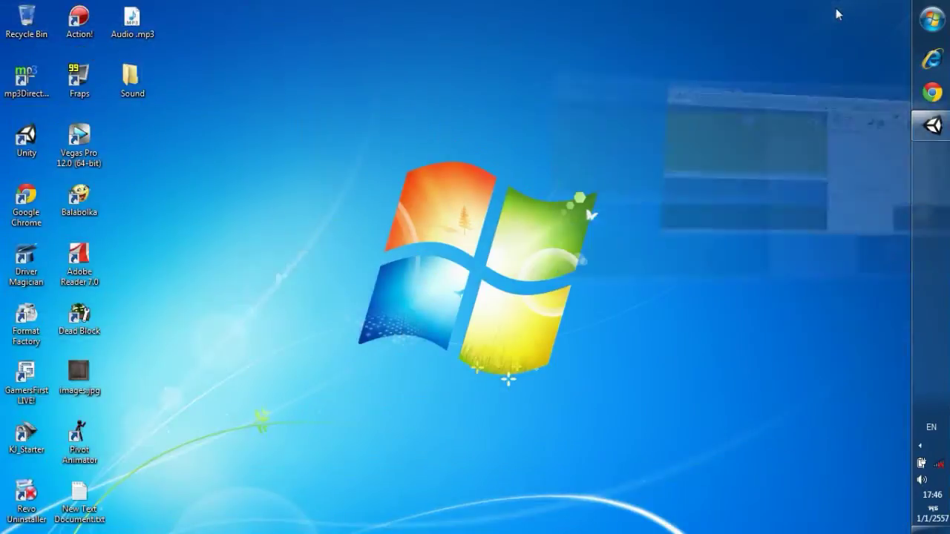
Import images.jpg as a texture, put it on the Box material, and apply Box to the cube
left_click_drag(72, 377, 650, 247)
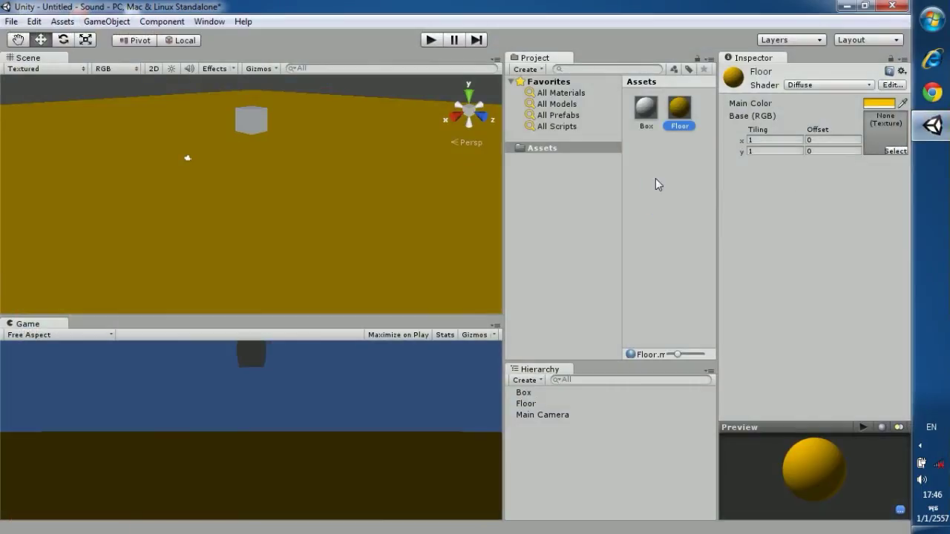
left_click_drag(649, 247, 659, 180)
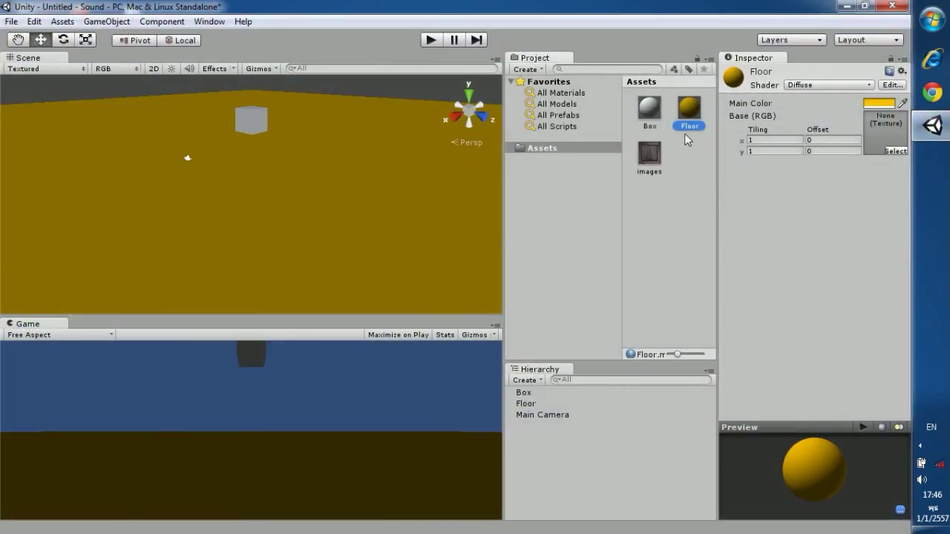
left_click(649, 107)
left_click_drag(649, 152, 884, 132)
left_click_drag(649, 108, 263, 115)
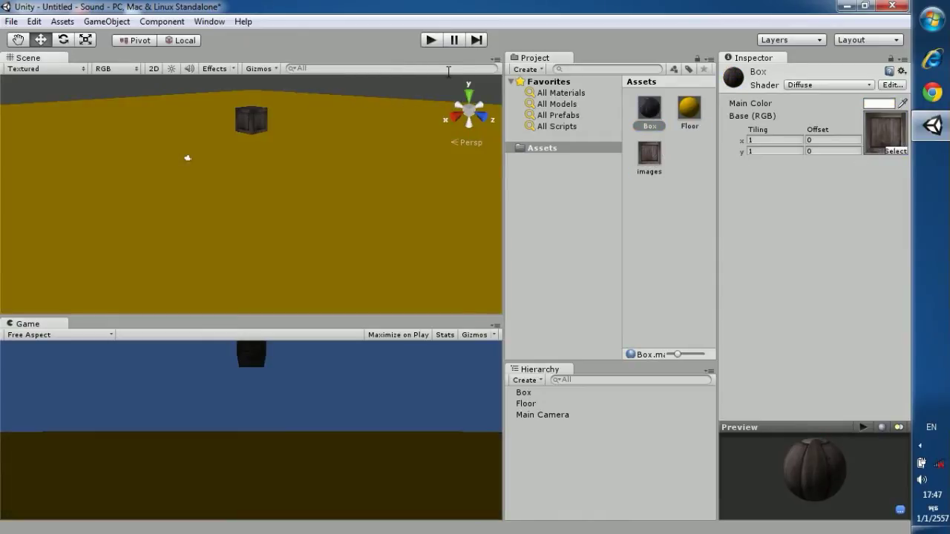
Add a directional light, raise it above the floor and tilt it downward
left_click(113, 21)
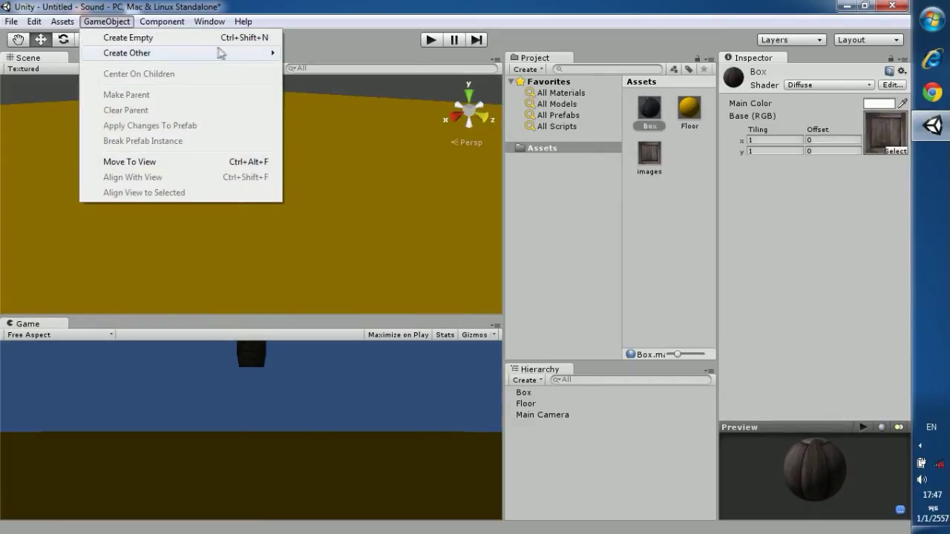
mouse_move(221, 53)
left_click(306, 134)
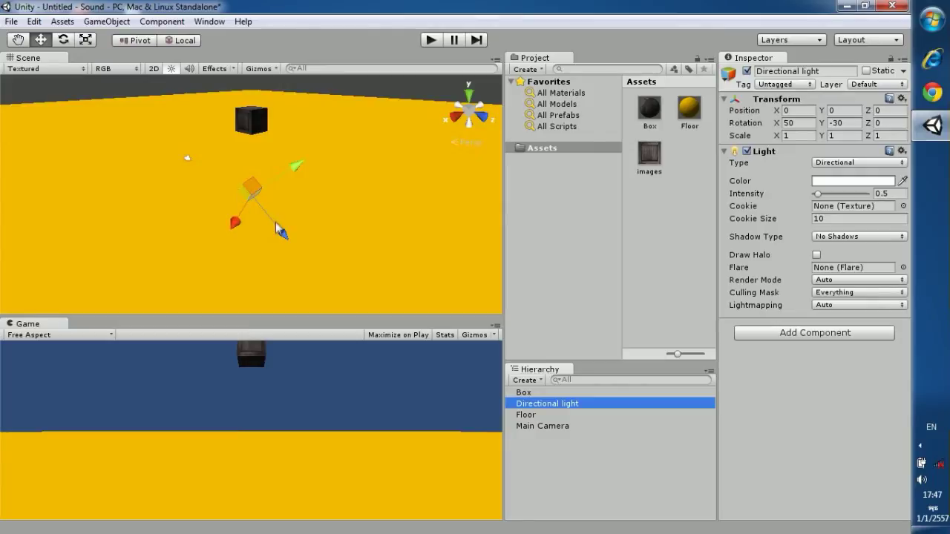
left_click_drag(275, 222, 185, 105)
scroll(255, 179, "down", 2)
left_click_drag(254, 180, 241, 169, "alt")
key("e")
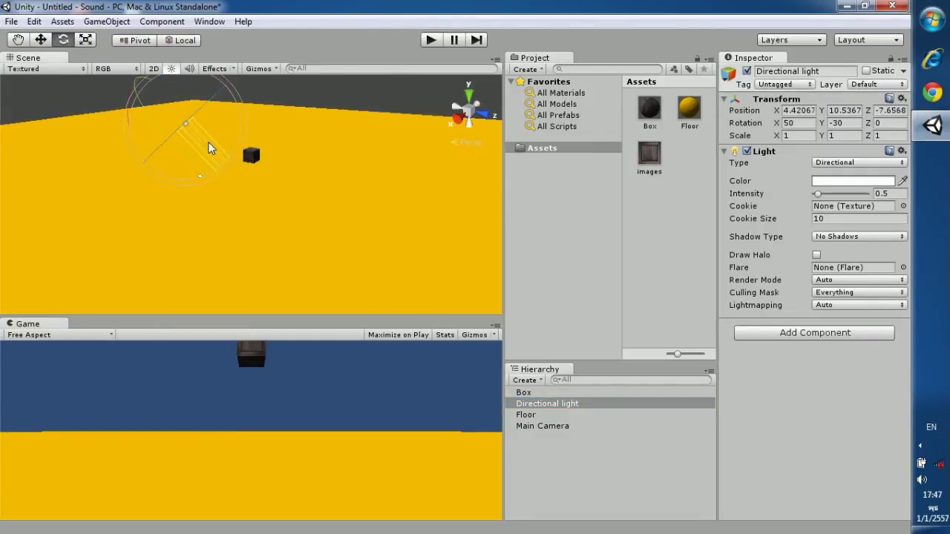
mouse_move(209, 147)
left_mouse_down("alt")
mouse_move(130, 115)
mouse_move(191, 101)
mouse_move(204, 127)
mouse_move(308, 164)
left_mouse_up("alt")
Set the light to Hard Shadows at Very High Resolution and check the Box's shadow
left_click(858, 236)
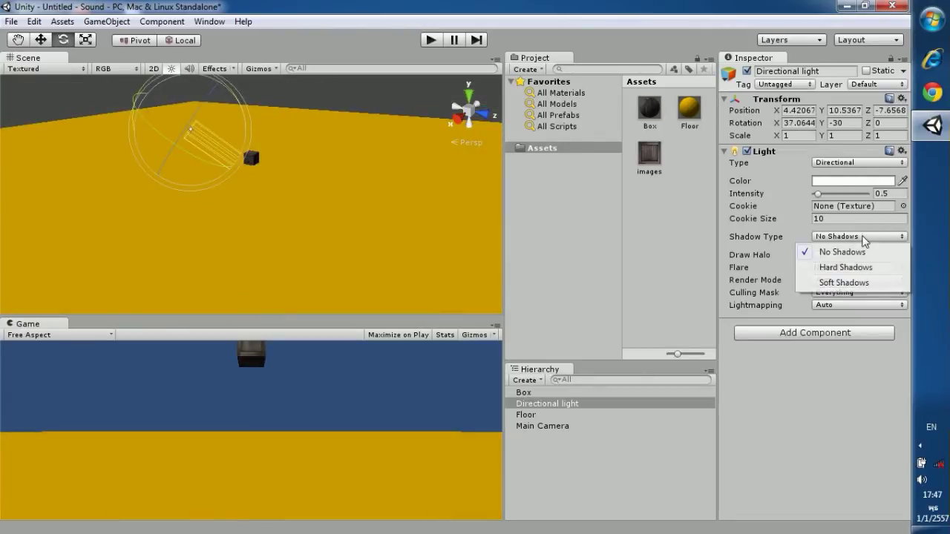
left_click(829, 270)
left_click(855, 262)
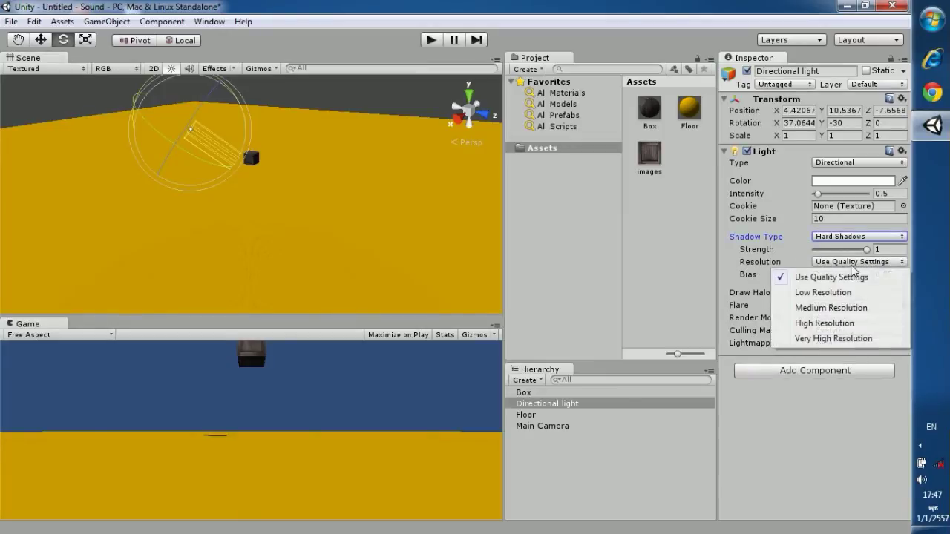
left_click(817, 339)
left_click_drag(307, 194, 288, 178, "alt")
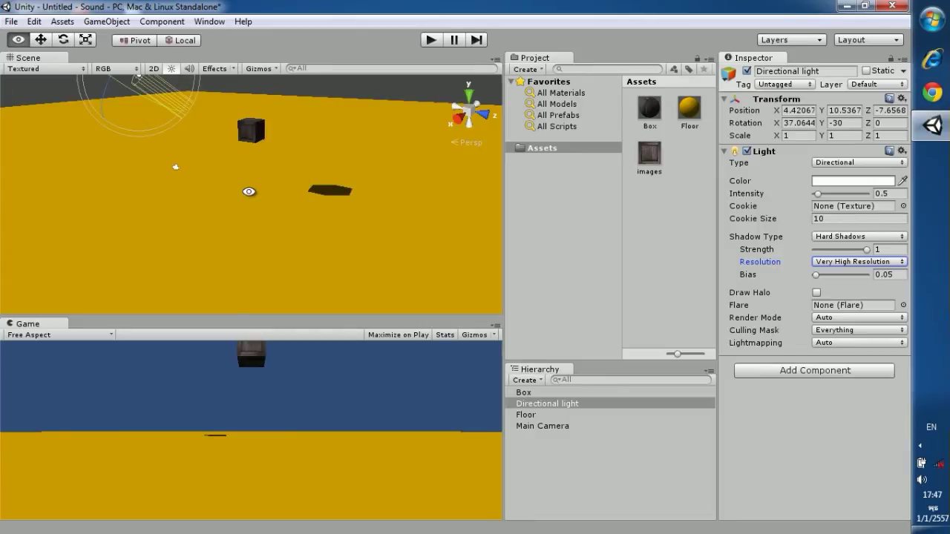
left_click_drag(273, 195, 425, 80, "alt")
Play and stop a test run of the scene, then select the Box
left_click(429, 44)
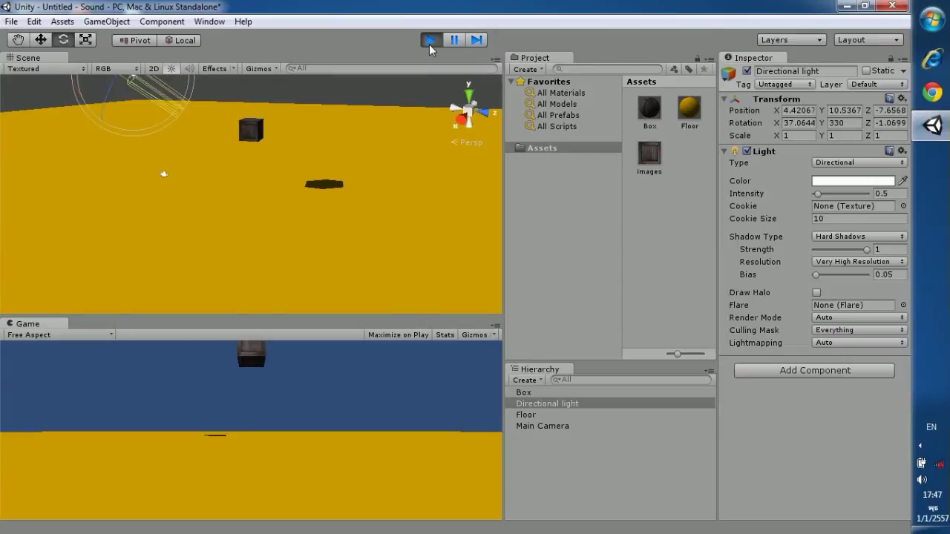
left_click(429, 44)
left_click(241, 138)
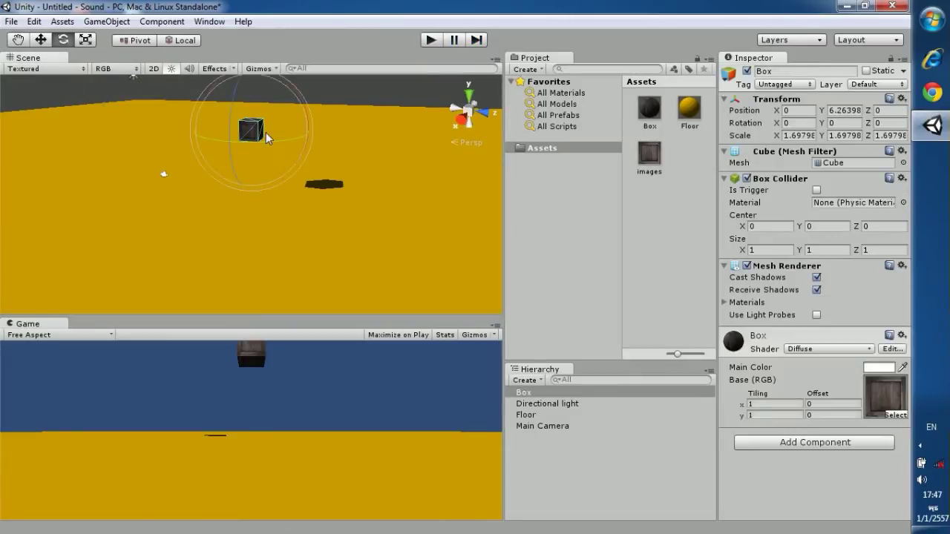
left_click(106, 21)
Add a Rigidbody to the Box and raise it to Y 9.5025 above the floor
mouse_move(158, 27)
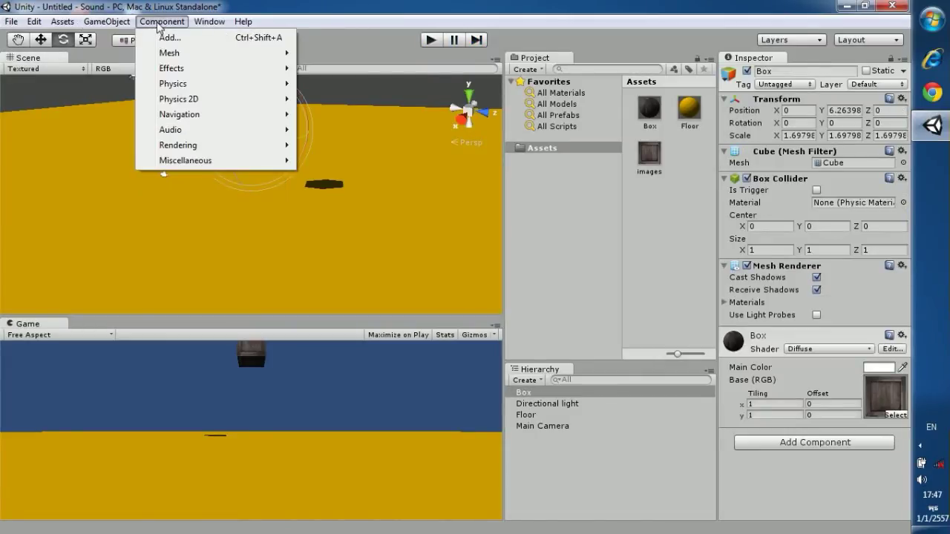
mouse_move(209, 21)
mouse_move(233, 88)
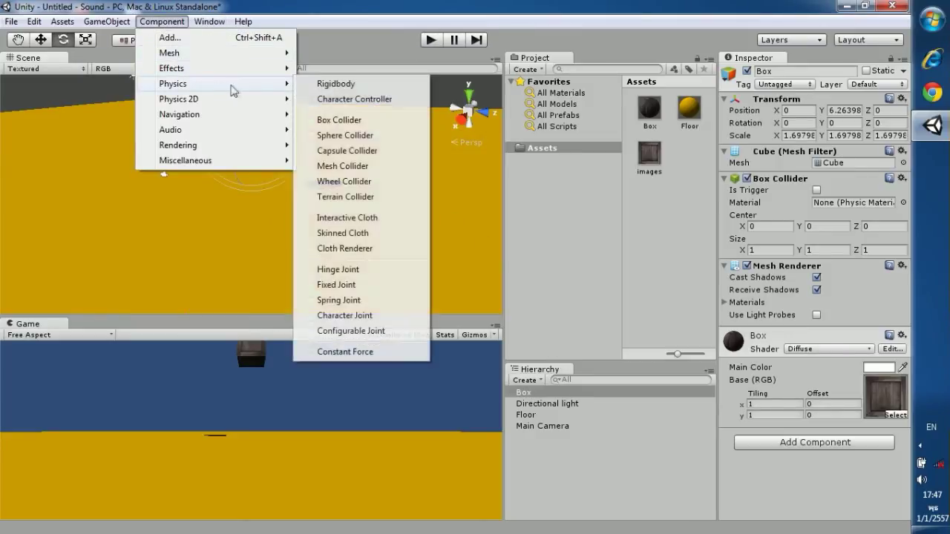
left_click(335, 86)
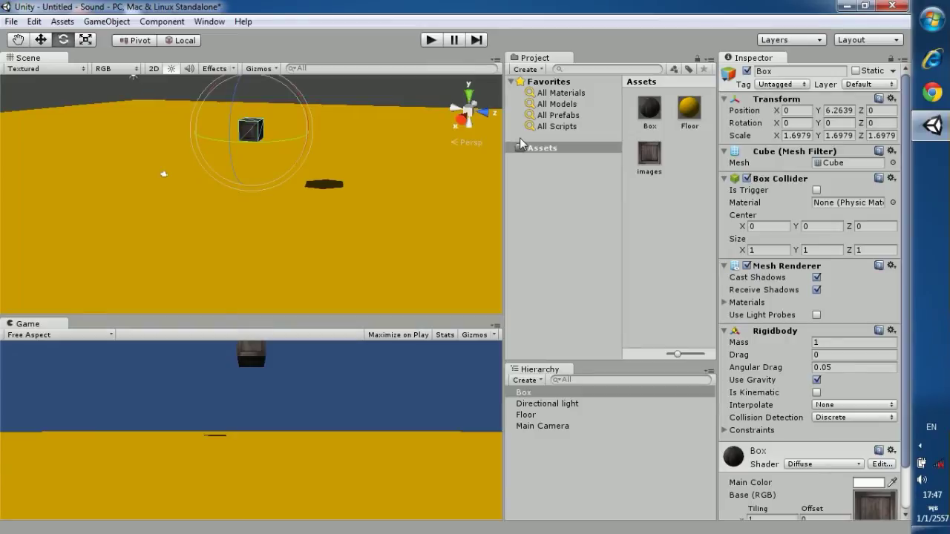
key("w")
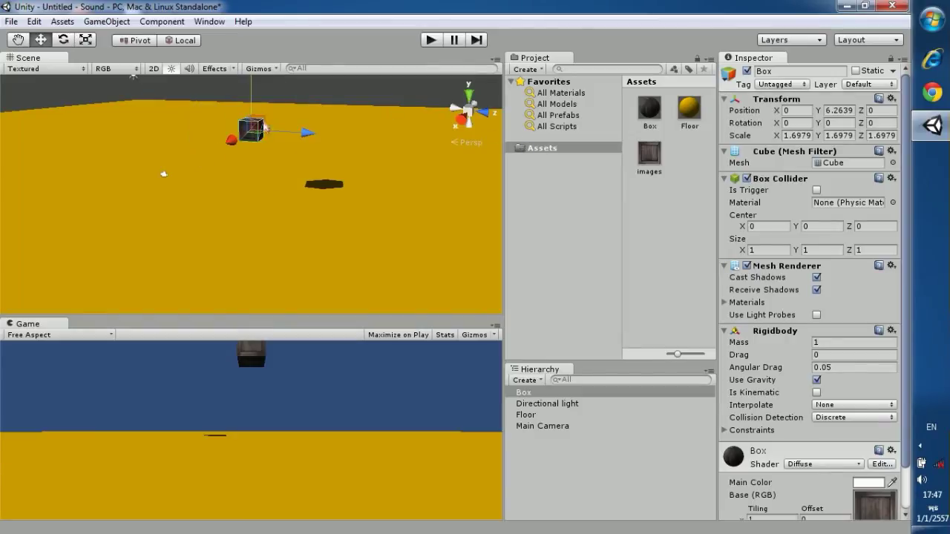
left_click_drag(256, 100, 255, 70, "alt")
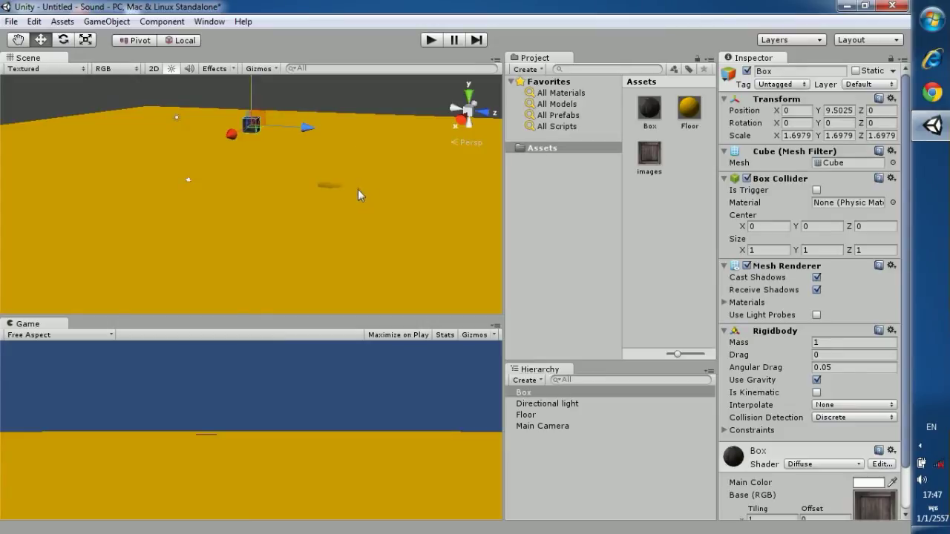
left_click(541, 426)
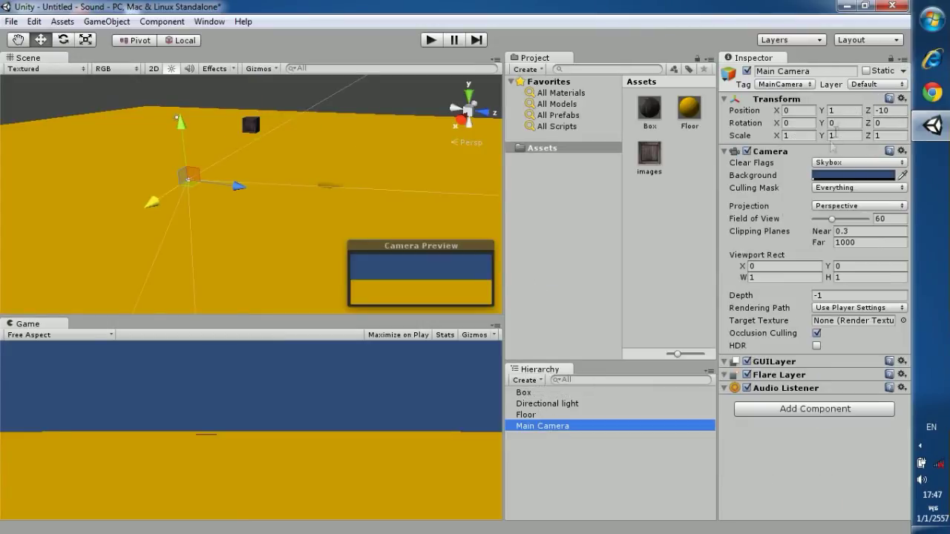
Set the Main Camera's Y rotation to -90 and start moving it into position
left_click(840, 123)
type("90")
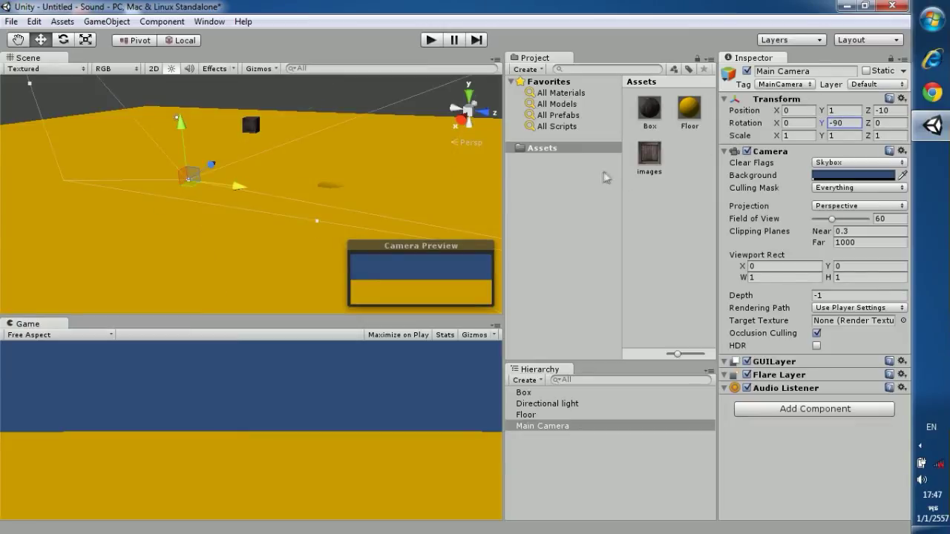
left_click_drag(236, 190, 362, 200)
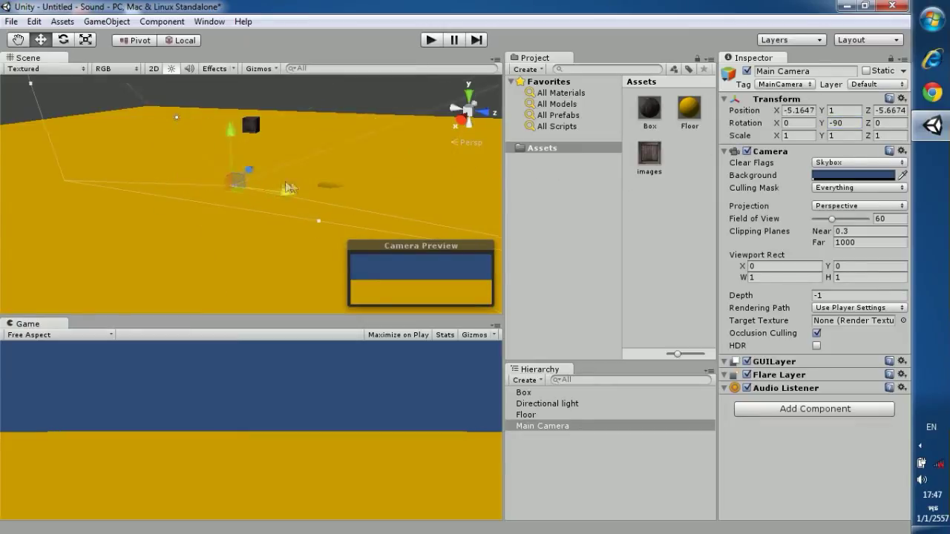
left_click_drag(369, 141, 293, 223, "alt")
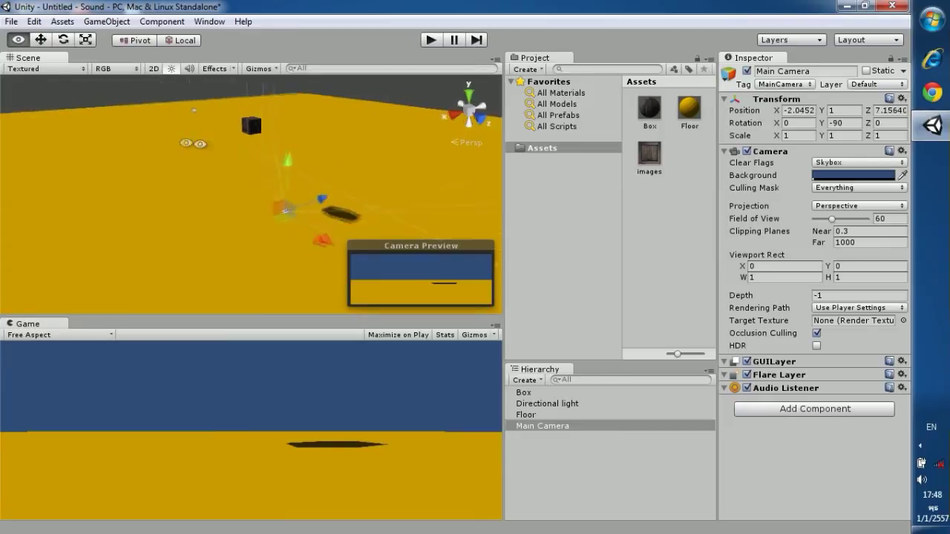
mouse_move(310, 220)
left_mouse_down()
mouse_move(293, 268)
mouse_move(301, 224)
left_mouse_up()
left_click(296, 226)
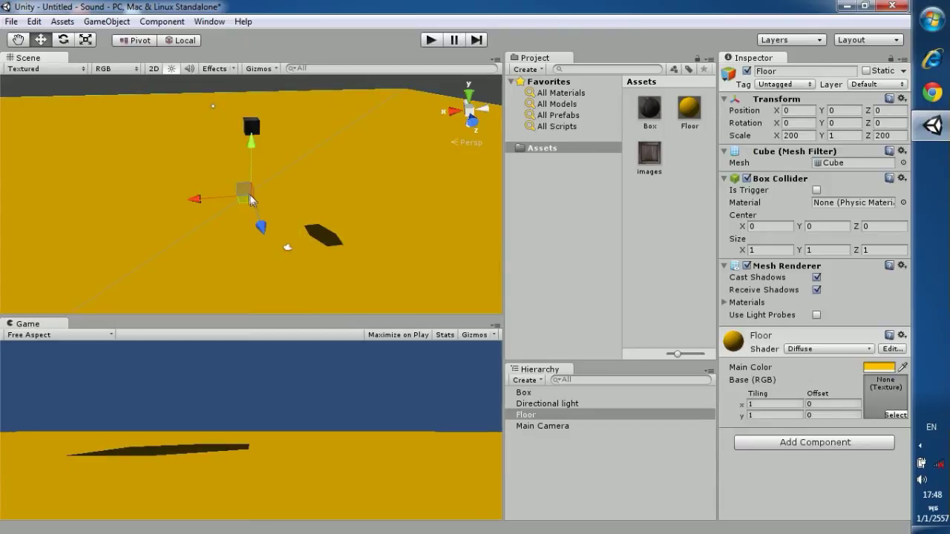
left_click(523, 426)
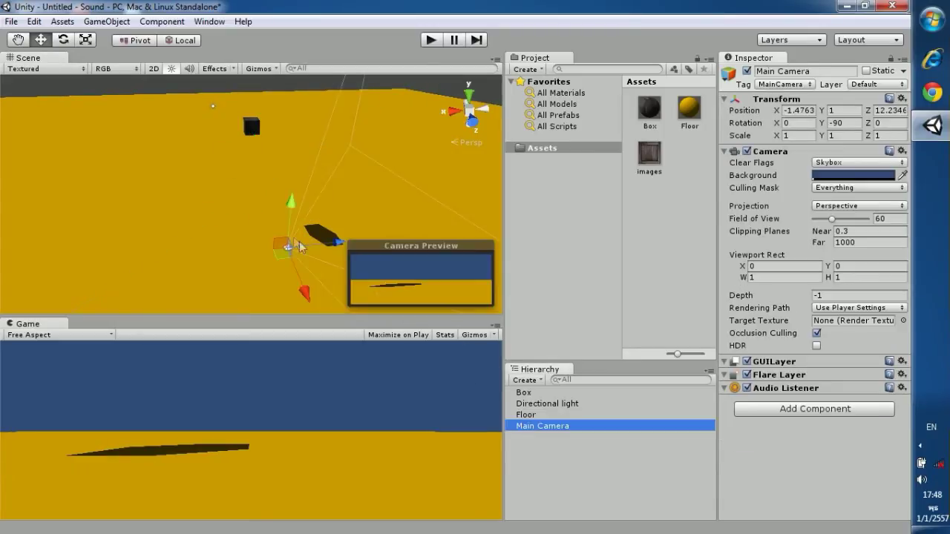
mouse_move(298, 211)
left_mouse_down()
mouse_move(297, 148)
mouse_move(293, 185)
left_mouse_up()
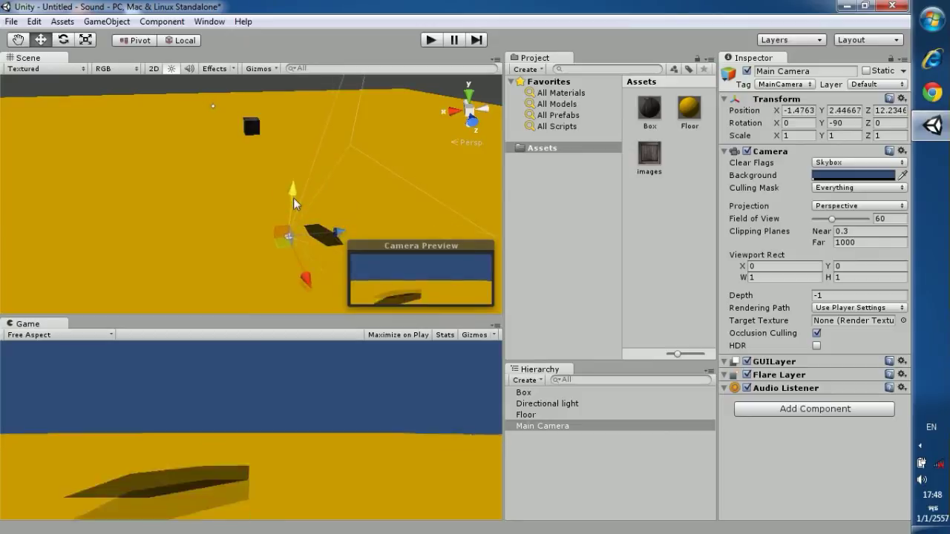
mouse_move(340, 221)
left_mouse_down()
mouse_move(343, 212)
mouse_move(277, 112)
left_mouse_up()
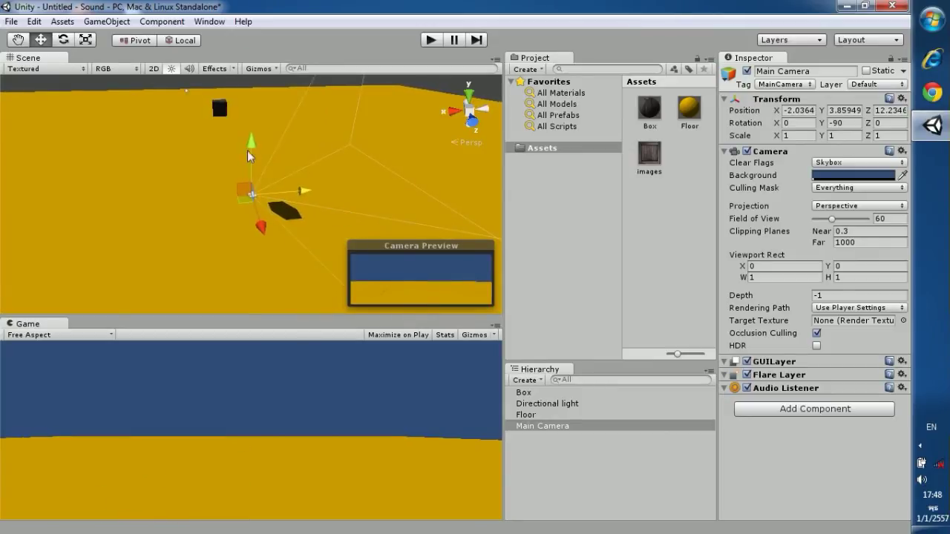
Adjust the camera until the Game view frames the box, then play the scene
left_click_drag(158, 102, 138, 136, "alt")
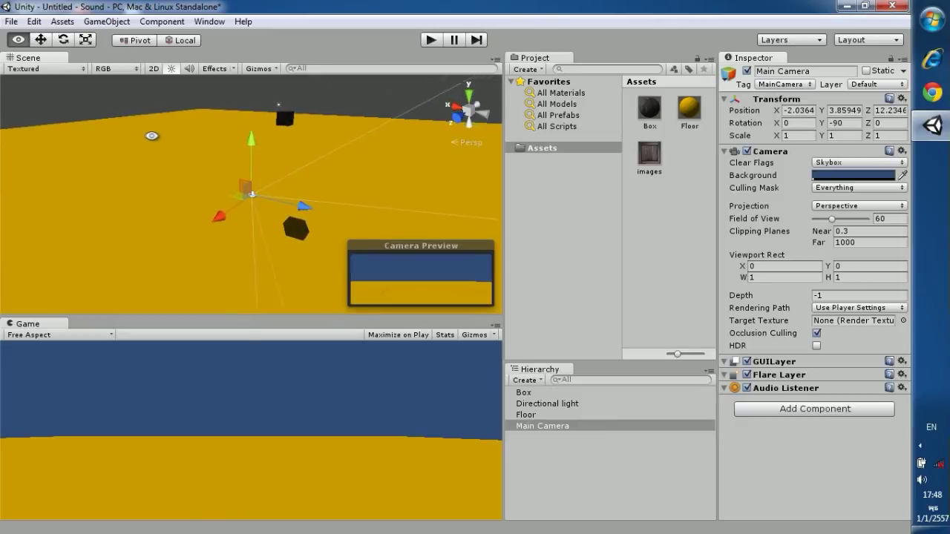
left_click_drag(185, 154, 300, 190, "alt")
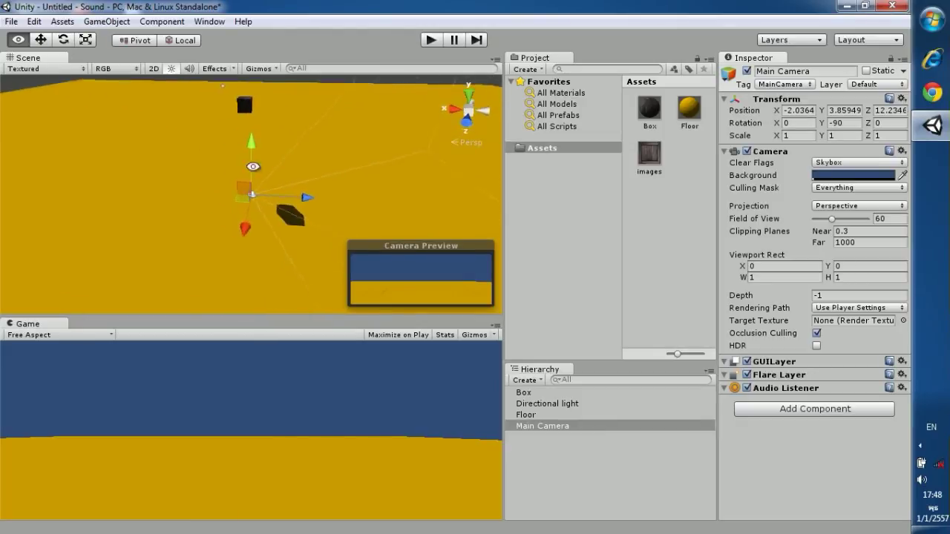
left_click_drag(303, 205, 237, 202)
key("f")
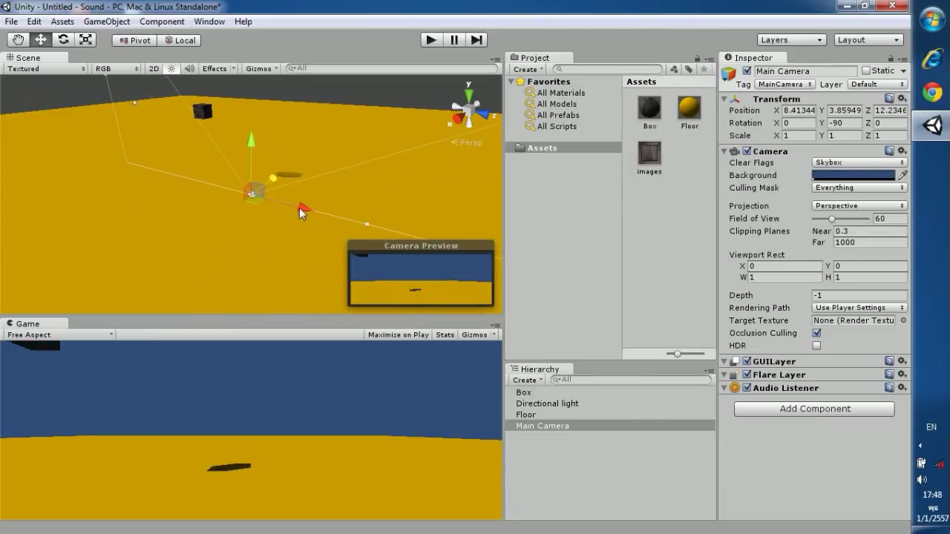
left_click_drag(303, 212, 238, 179)
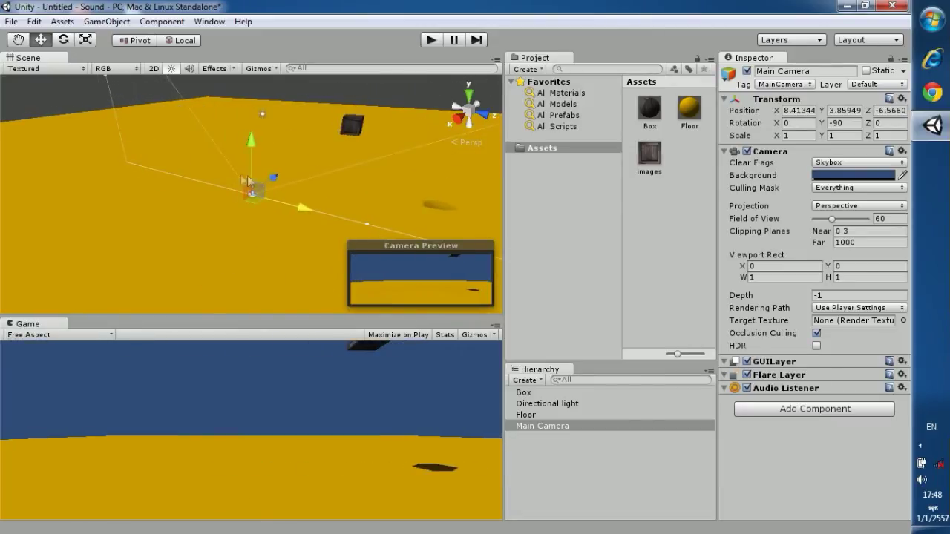
mouse_move(303, 208)
left_mouse_down()
mouse_move(263, 221)
mouse_move(314, 149)
mouse_move(282, 196)
left_mouse_up()
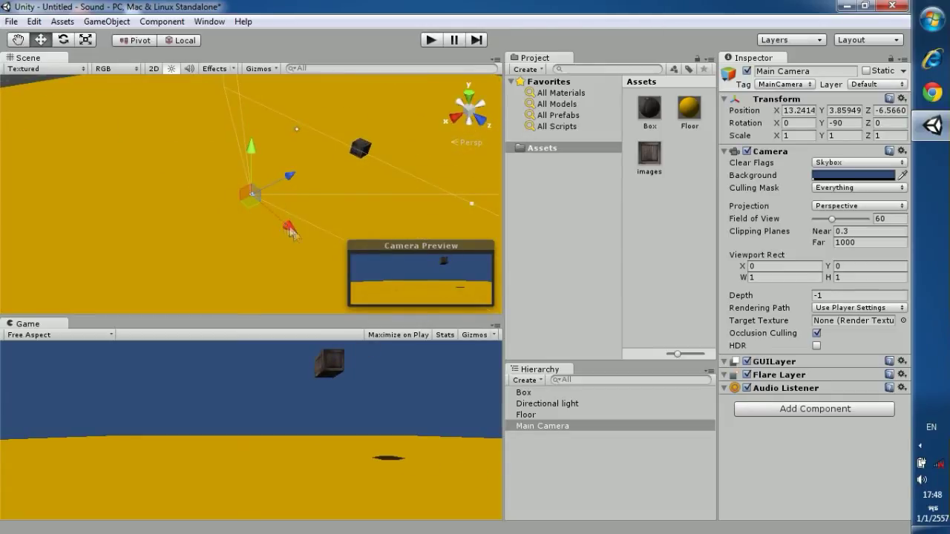
left_click_drag(289, 231, 310, 162)
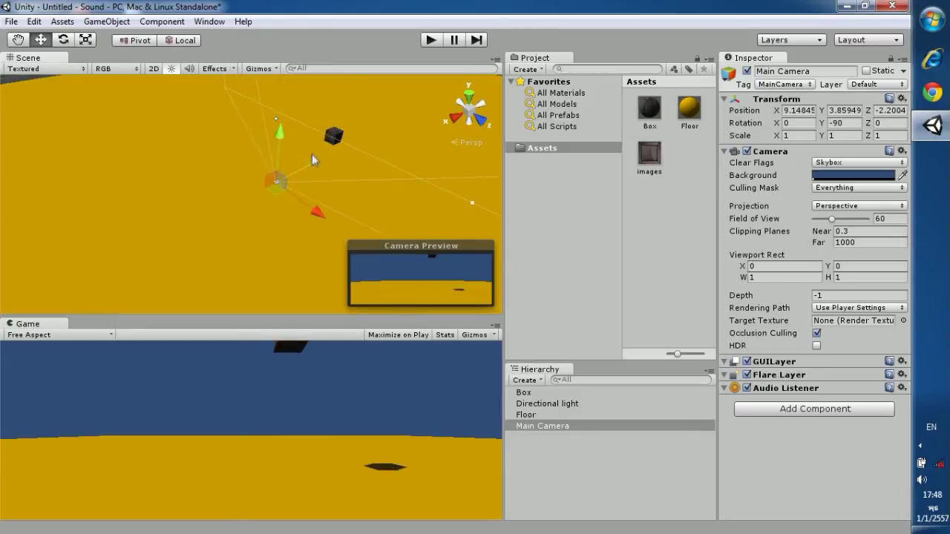
mouse_move(304, 154)
left_mouse_down("alt")
mouse_move(250, 134)
mouse_move(256, 111)
left_mouse_up("alt")
left_click(429, 41)
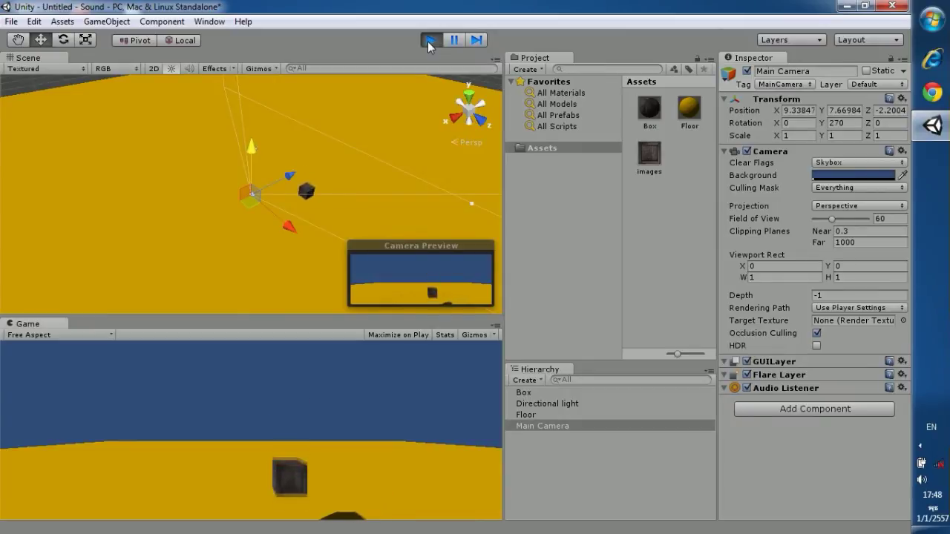
Stop the run, move the Main Camera to X 12.3188, Y 4.77923, and replay the scene
left_click(429, 40)
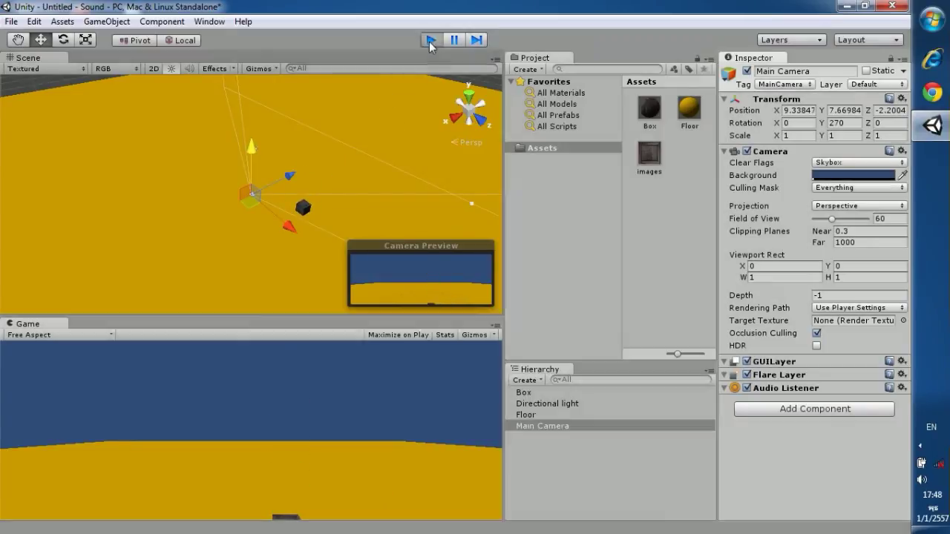
left_click_drag(248, 153, 280, 180)
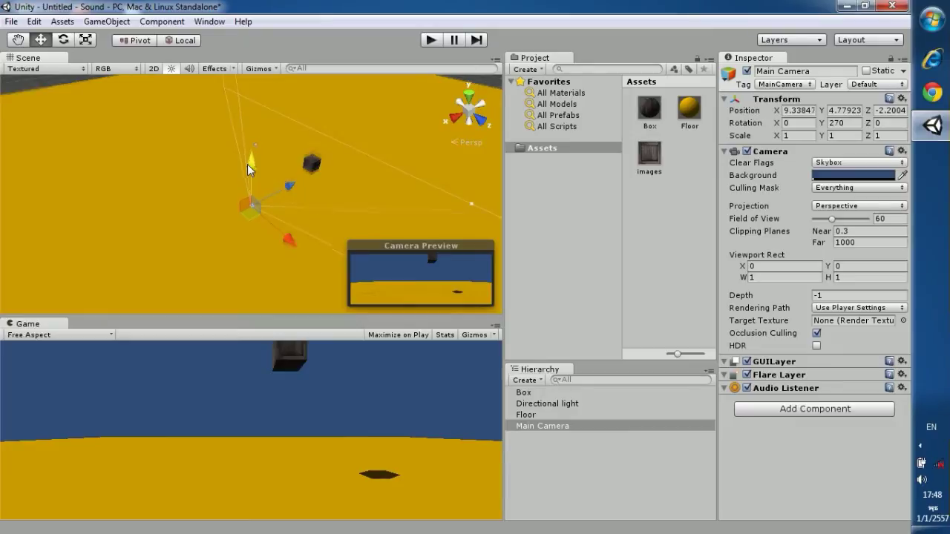
left_click_drag(280, 179, 273, 183)
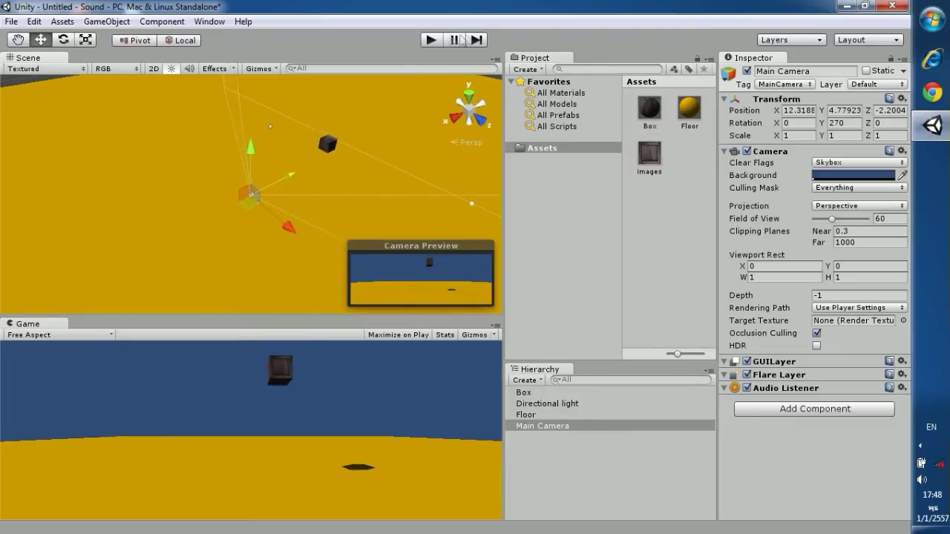
left_click(429, 40)
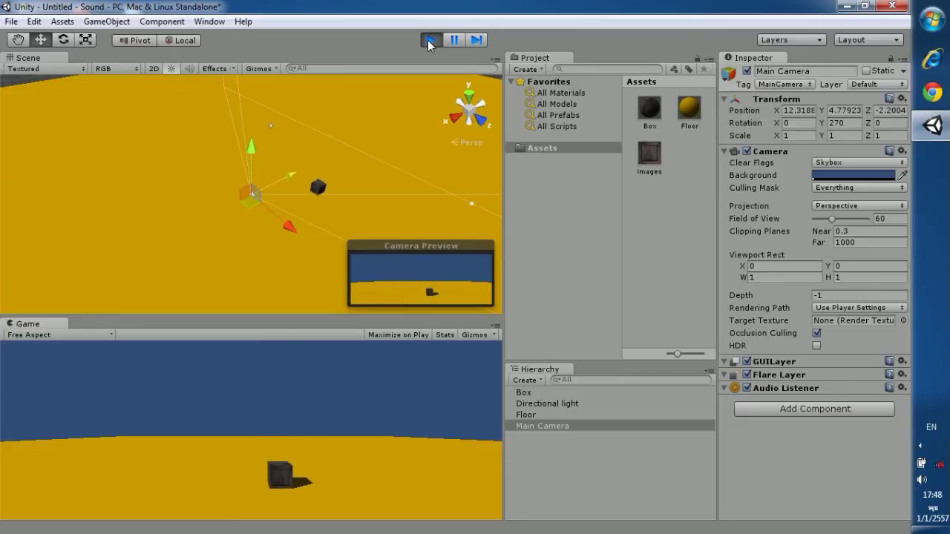
left_click(672, 245)
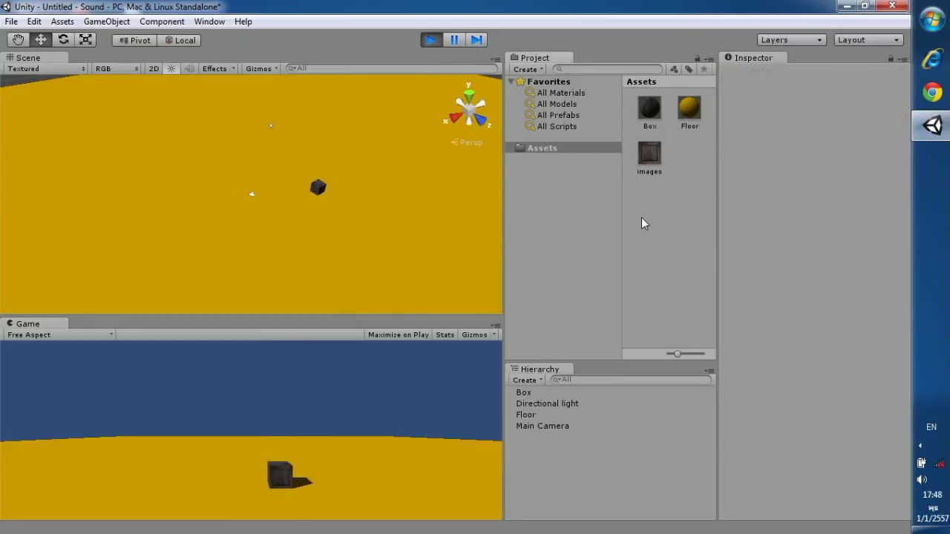
Create a C# script named Sound in the Assets folder
right_click(641, 217)
mouse_move(677, 231)
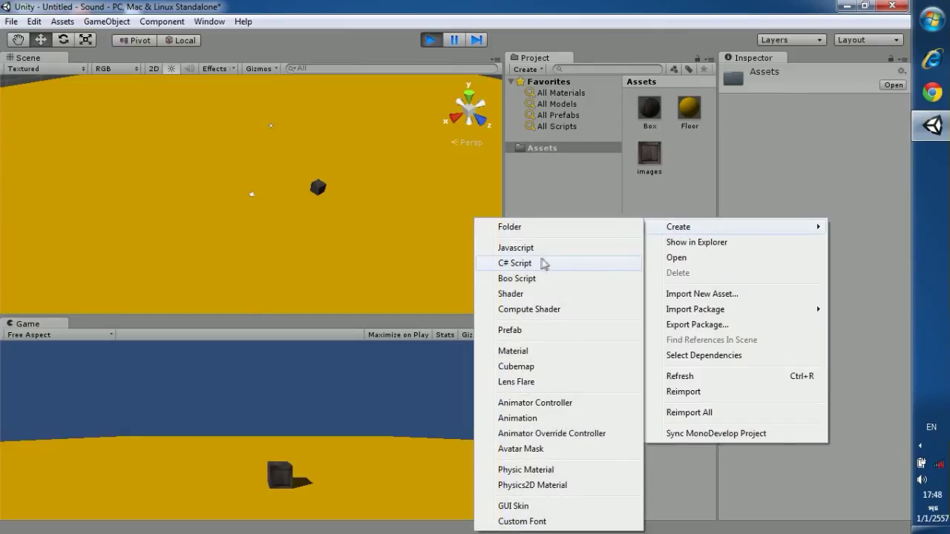
left_click(529, 264)
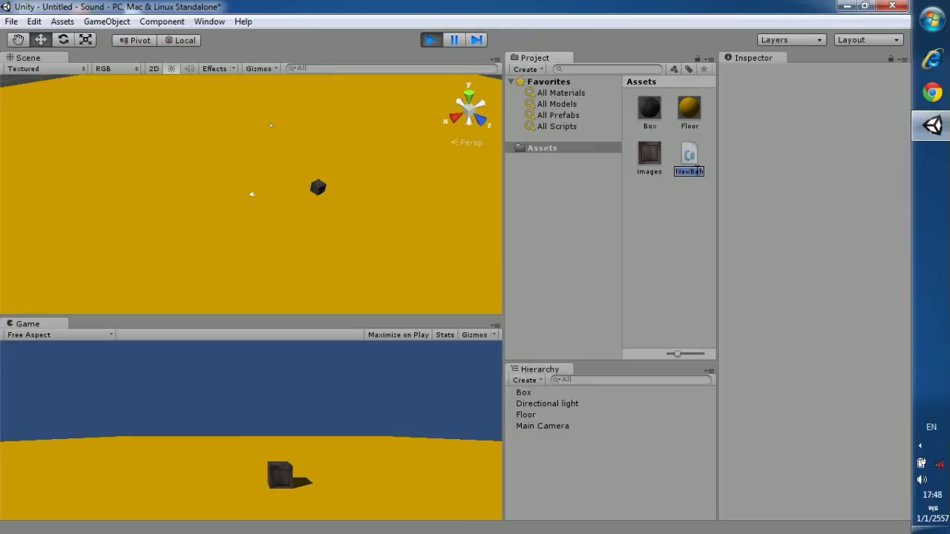
type("Sou")
type("nd")
key("Return")
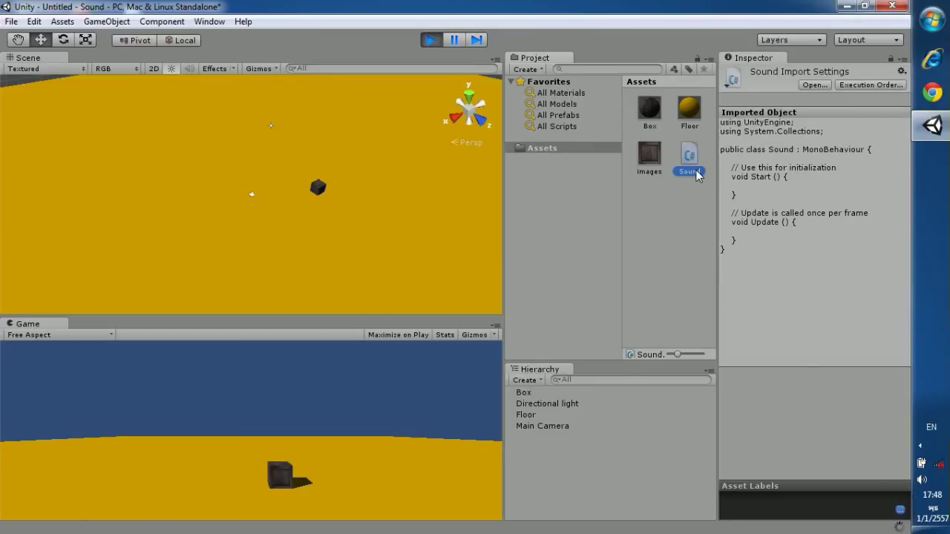
left_click(691, 209)
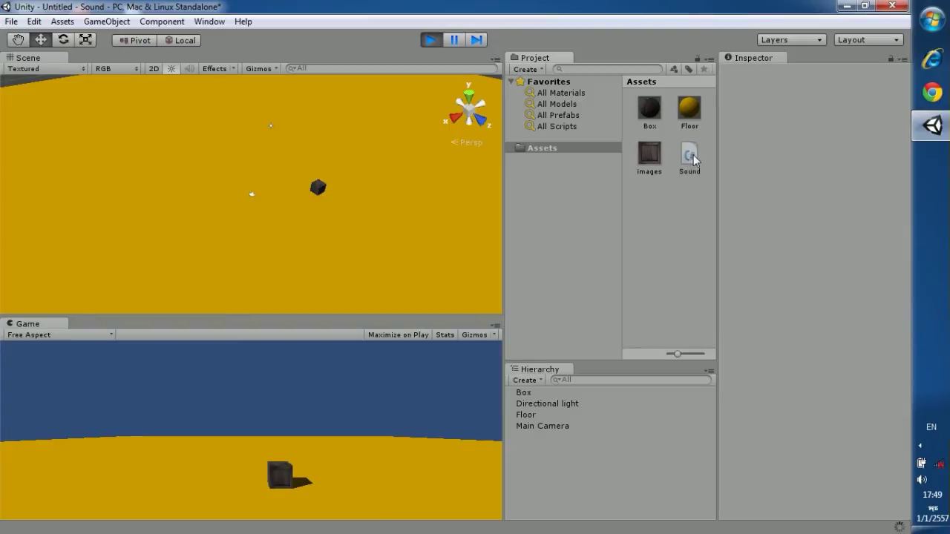
Stop the running scene, dismiss the error message, and select the Sound script
left_click(431, 41)
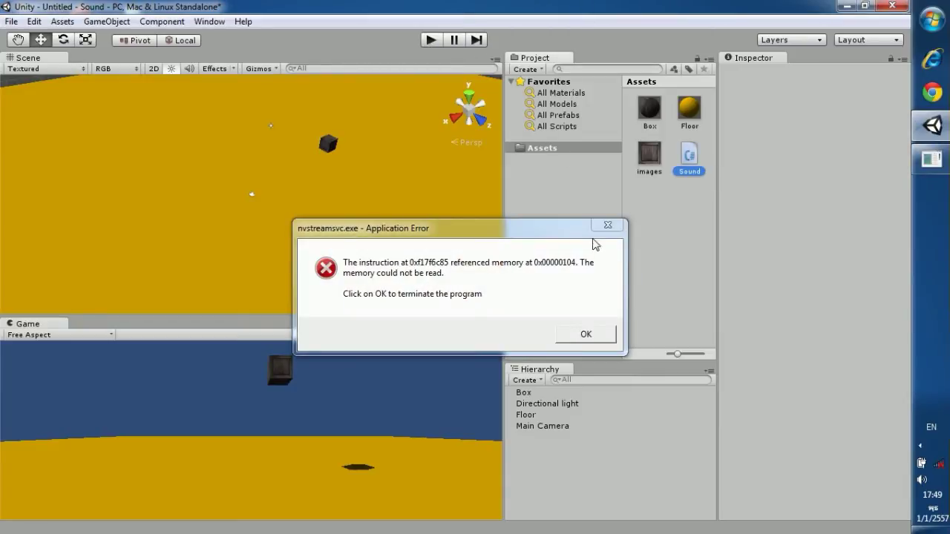
left_click(605, 228)
left_click(684, 165)
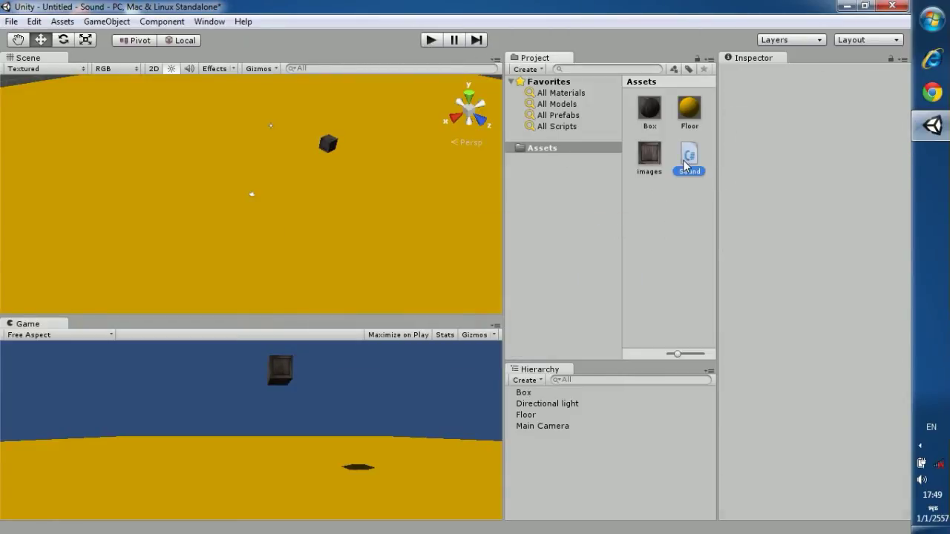
left_click(672, 261)
left_click(687, 175)
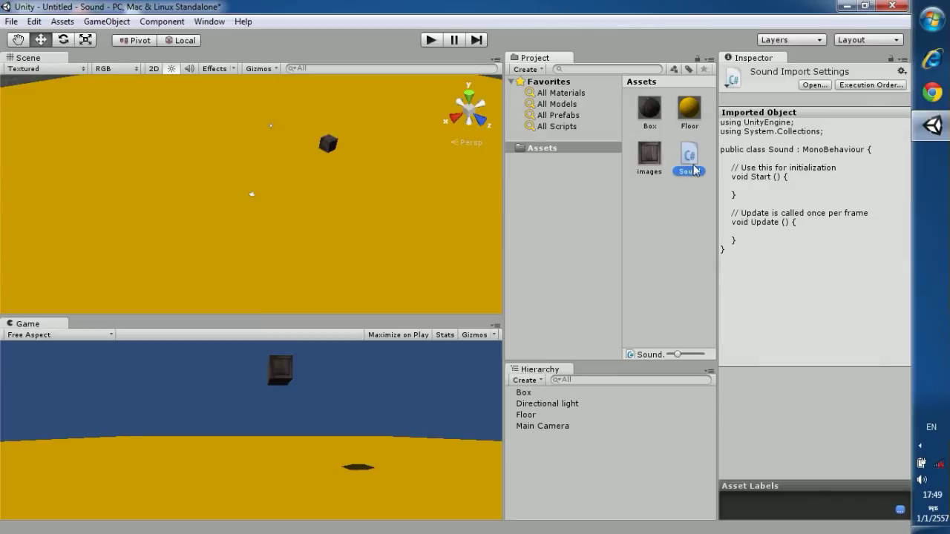
left_click(679, 217)
left_click(688, 161)
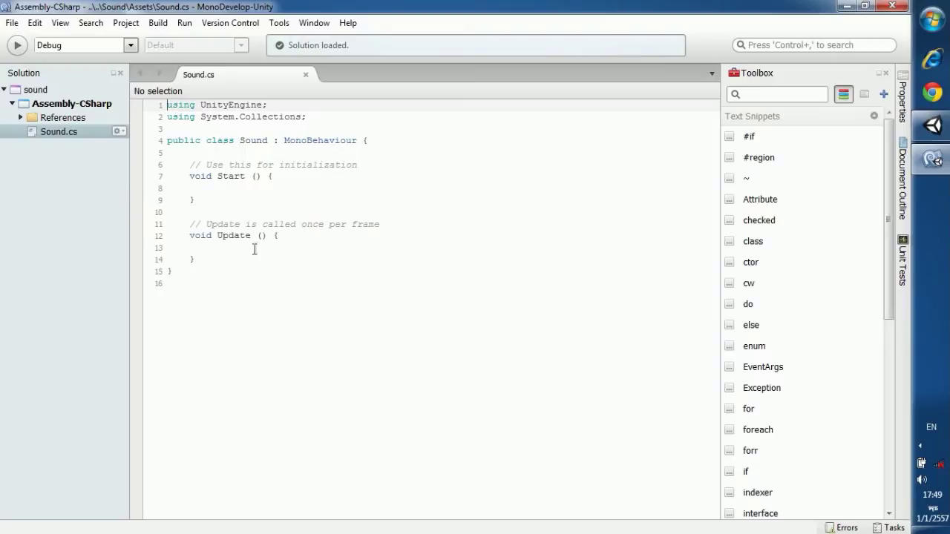
Add void OnCollisionEnter() on a new line after Update in the Sound script
left_click(202, 257)
key("Return")
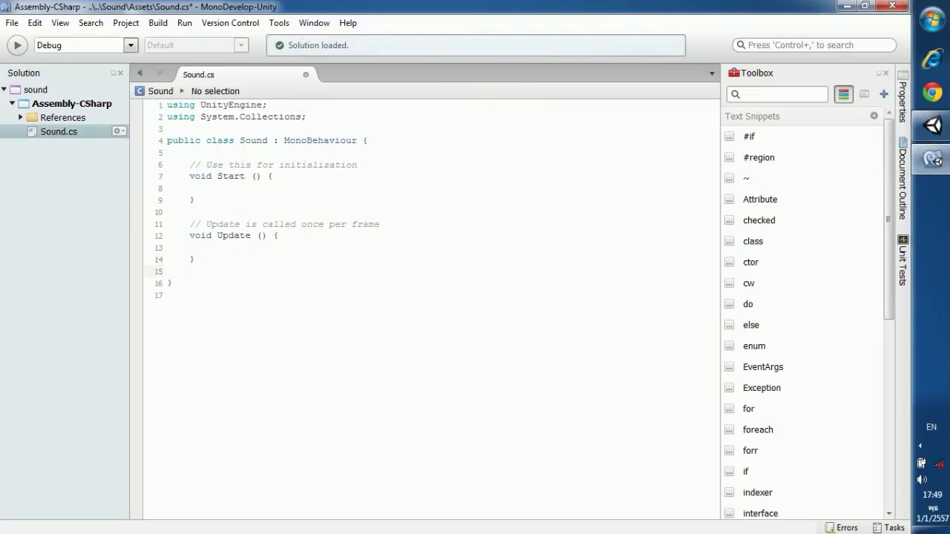
type("void ")
type("ON")
key("BackSpace")
type("n")
type("co")
key("BackSpace")
key("BackSpace")
type("C")
type("ollisionEnter(")
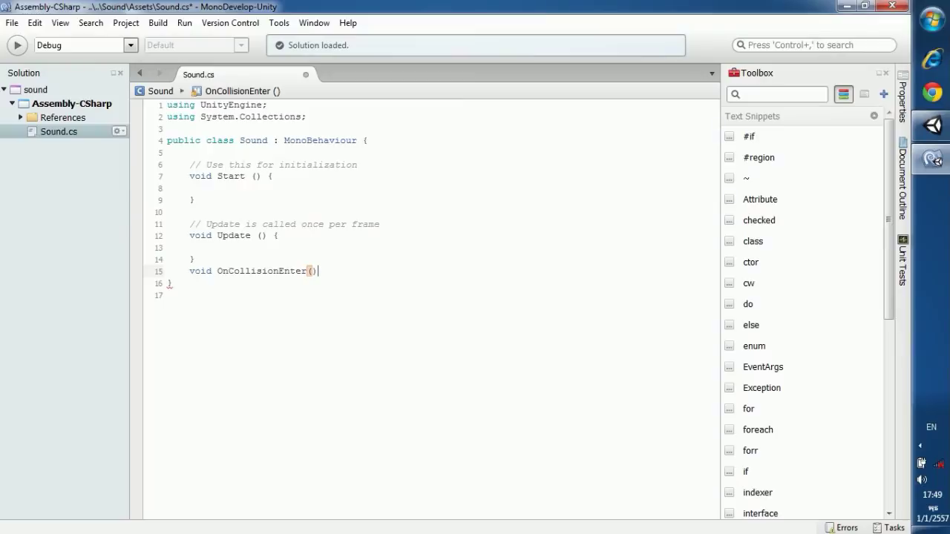
left_click(192, 153)
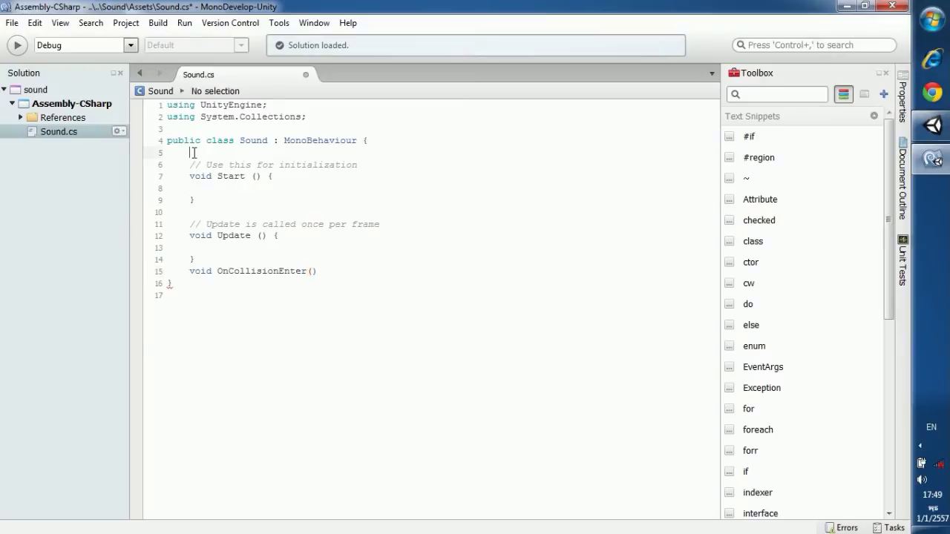
Start line 5 of the Sound class with the public keyword
type("P")
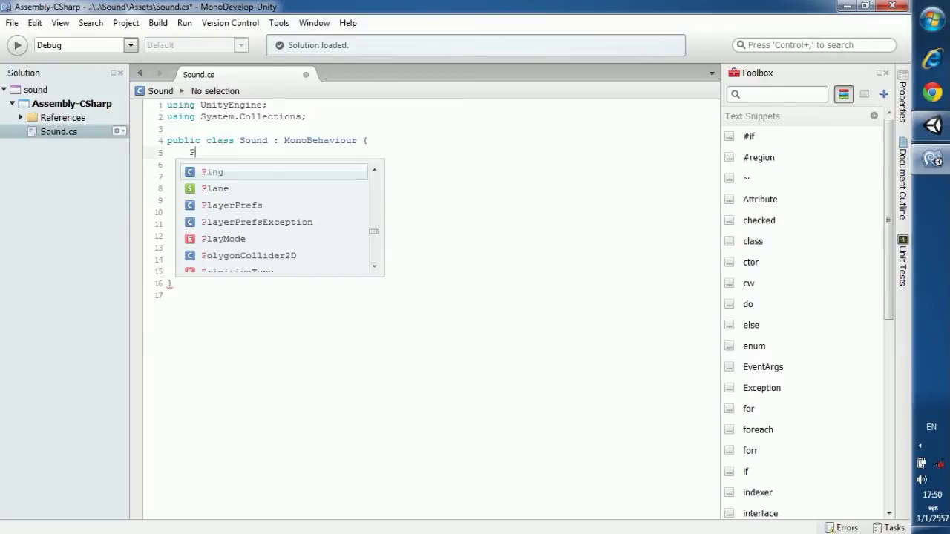
key("BackSpace")
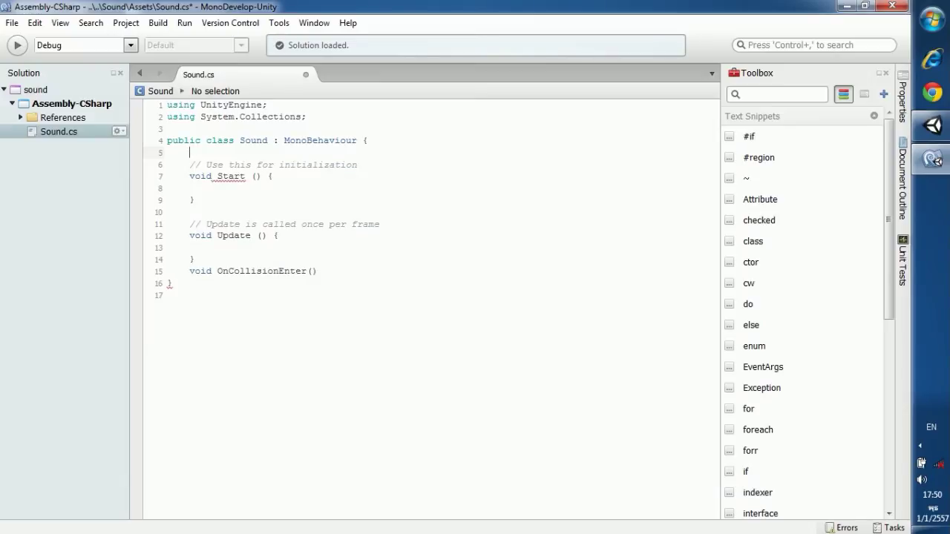
type("pu")
key("Return")
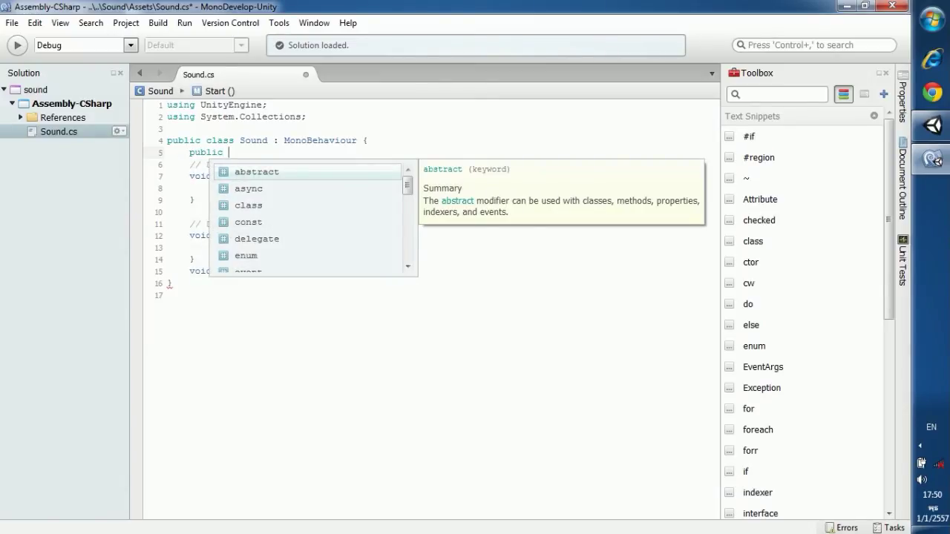
Complete the field as AudioClip Clip, then remove the capital C so the name can be lowercase
type("Au")
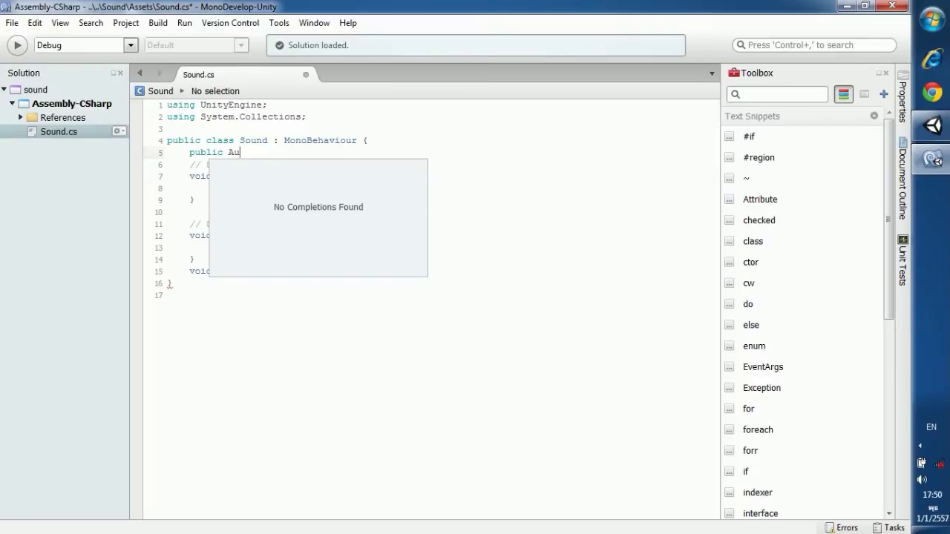
key("BackSpace")
type("u")
key("BackSpace")
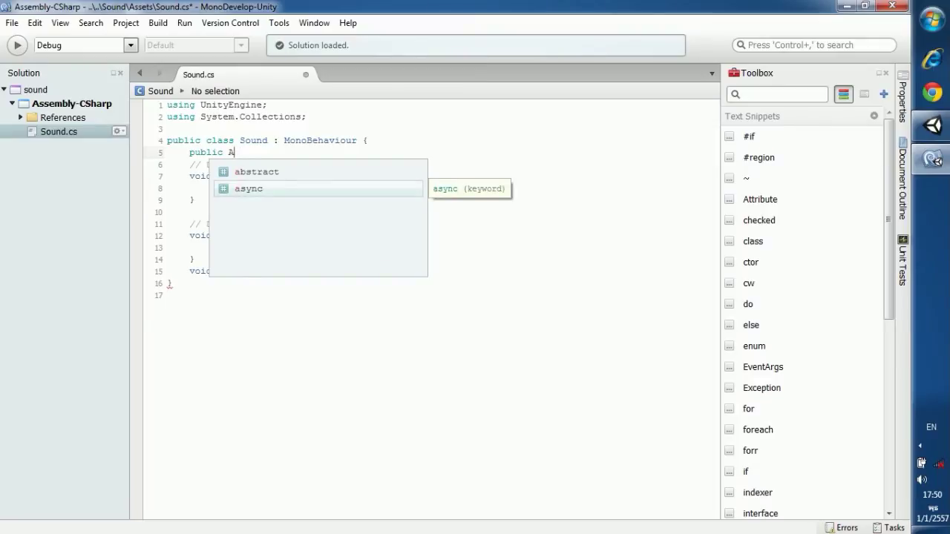
type("o")
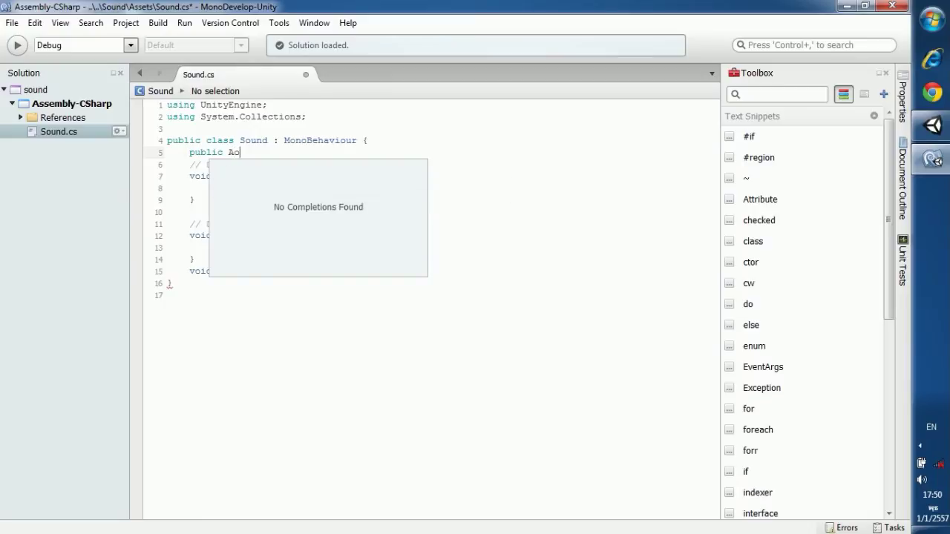
type("d")
key("BackSpace")
key("BackSpace")
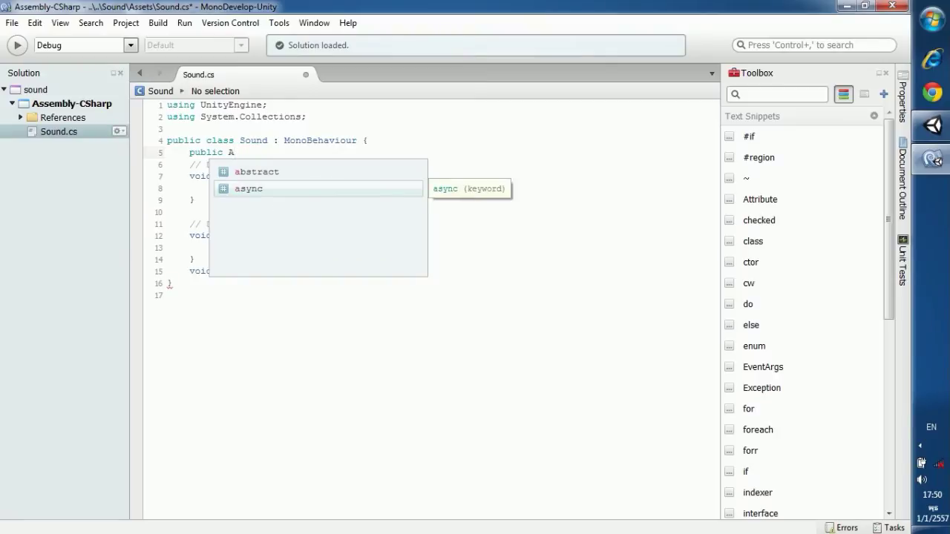
type("u")
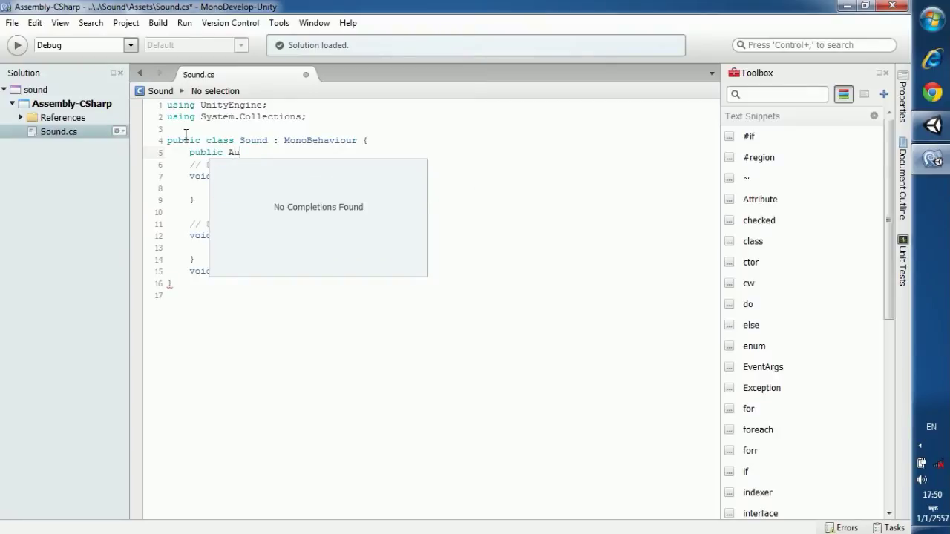
key("BackSpace")
key("BackSpace")
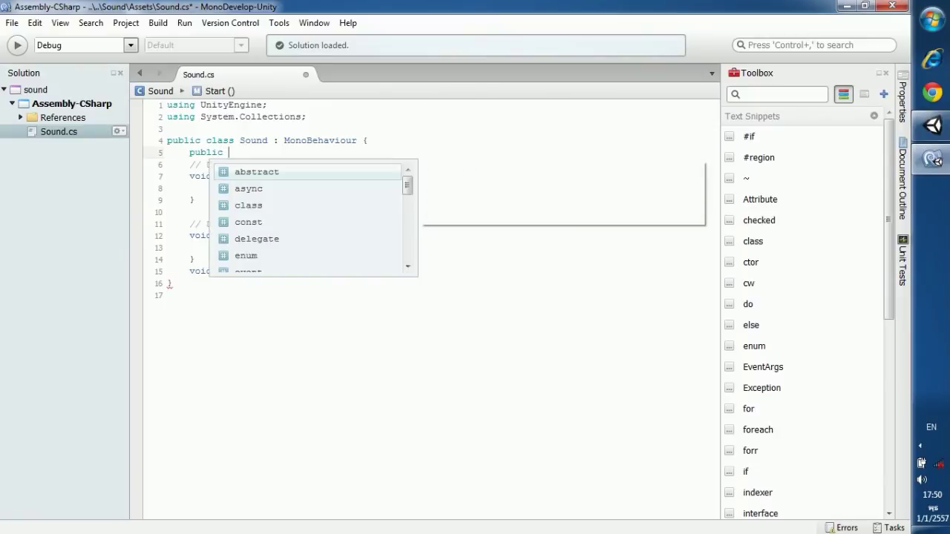
type("a")
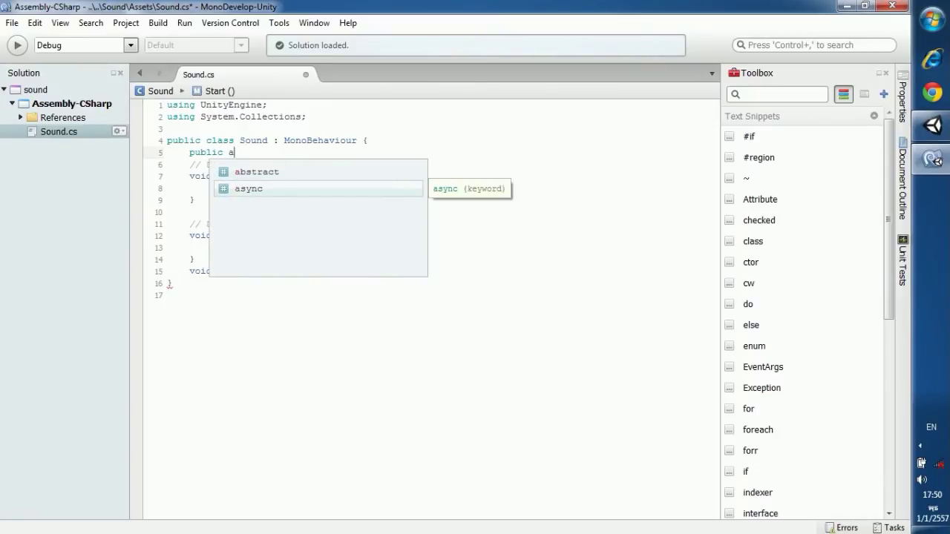
type("u")
key("BackSpace")
key("BackSpace")
type("Au")
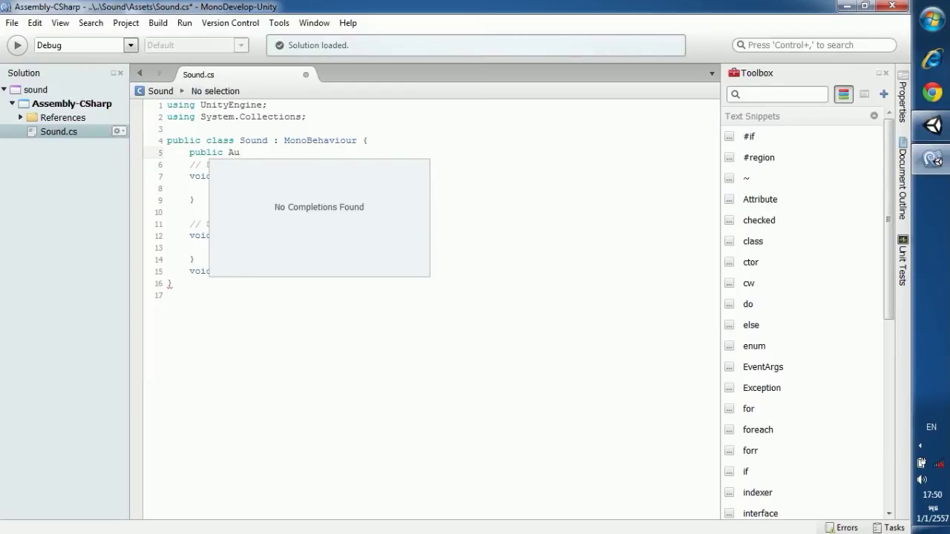
type("dio")
type("Cli")
type("p")
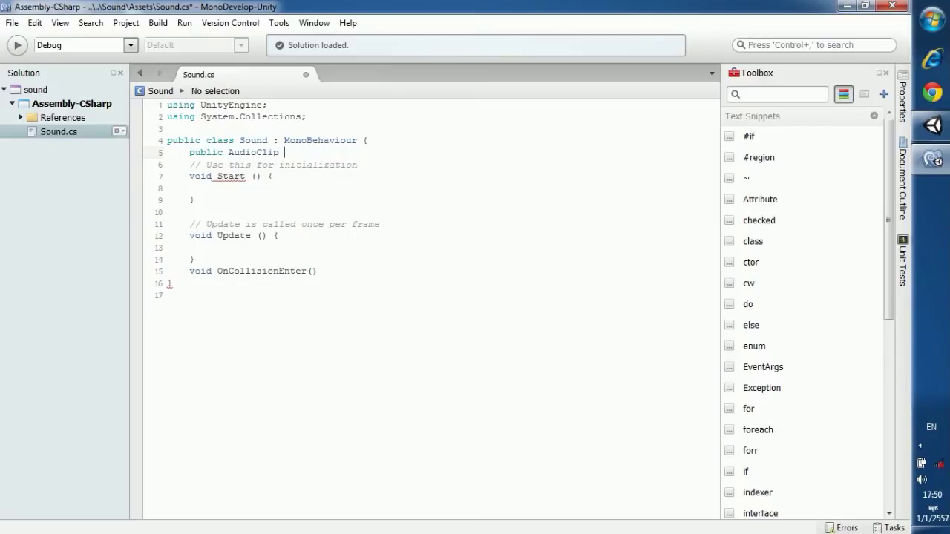
type(" Cli")
type("p")
key("BackSpace")
type("C")
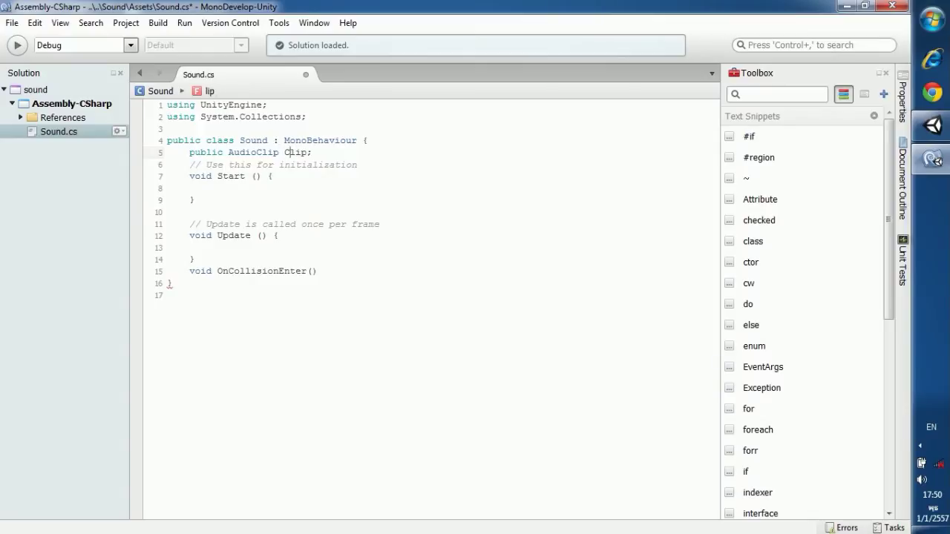
key("BackSpace")
Finish the field name as lowercase clip and open a braced body under OnCollisionEnter()
type("c")
left_click(319, 293)
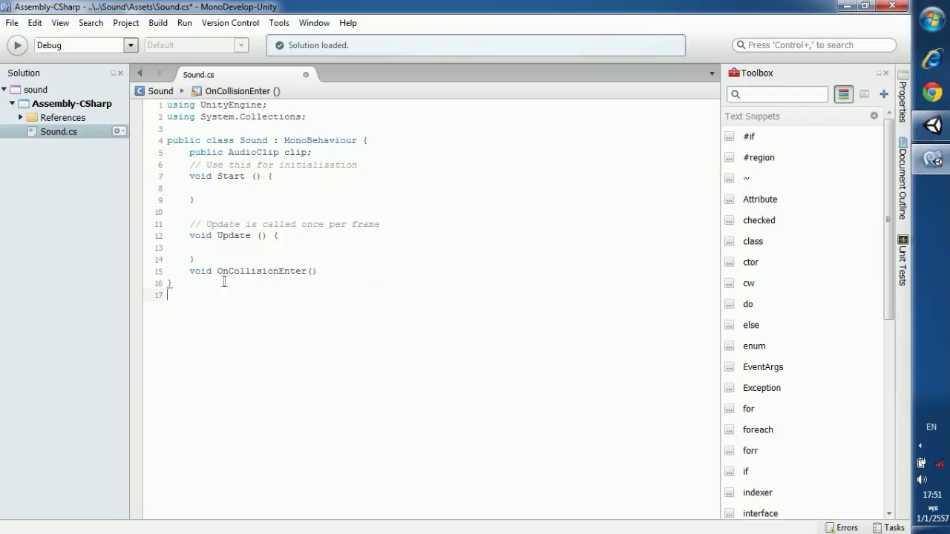
left_click(325, 275)
key("Return")
type("{")
key("Return")
Type AudioSource.Pl with a capital A, continuing toward PlayClipAtPoint
type("A")
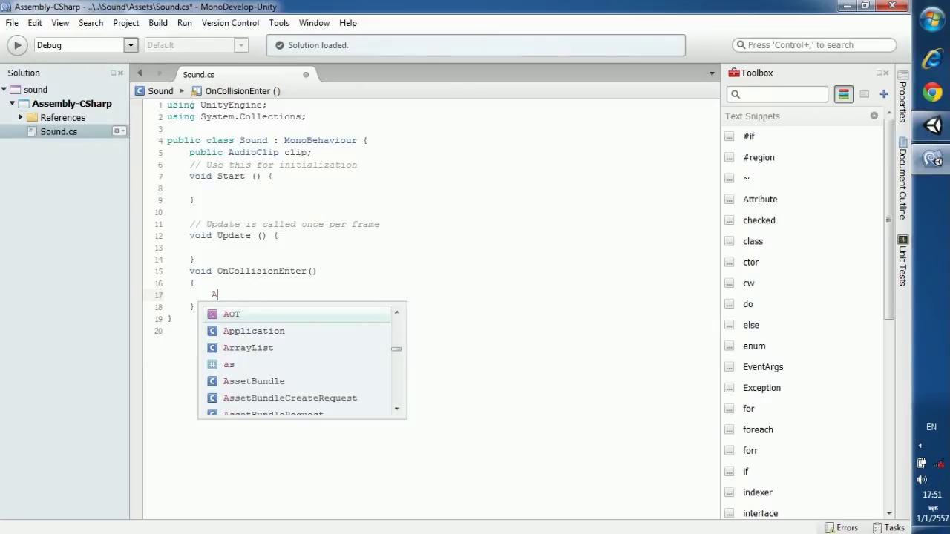
type("u")
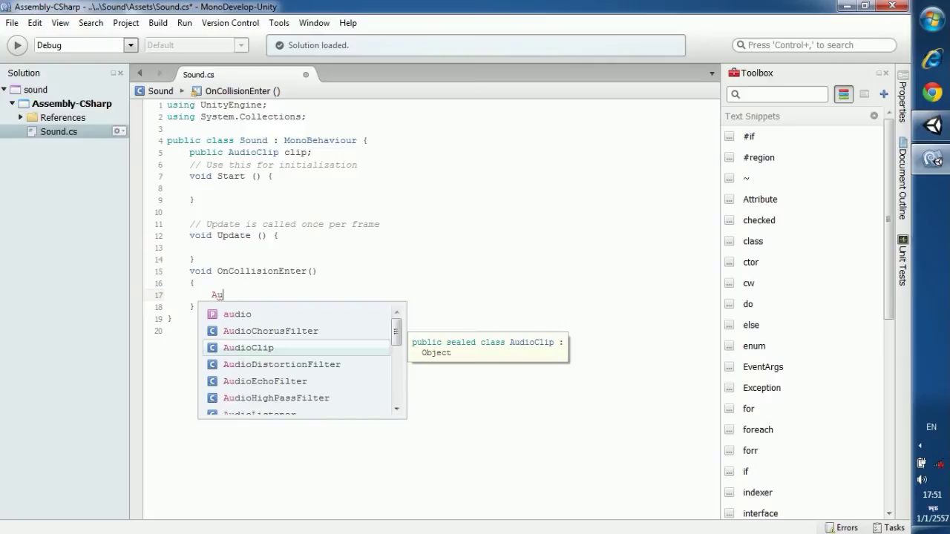
left_click(236, 314)
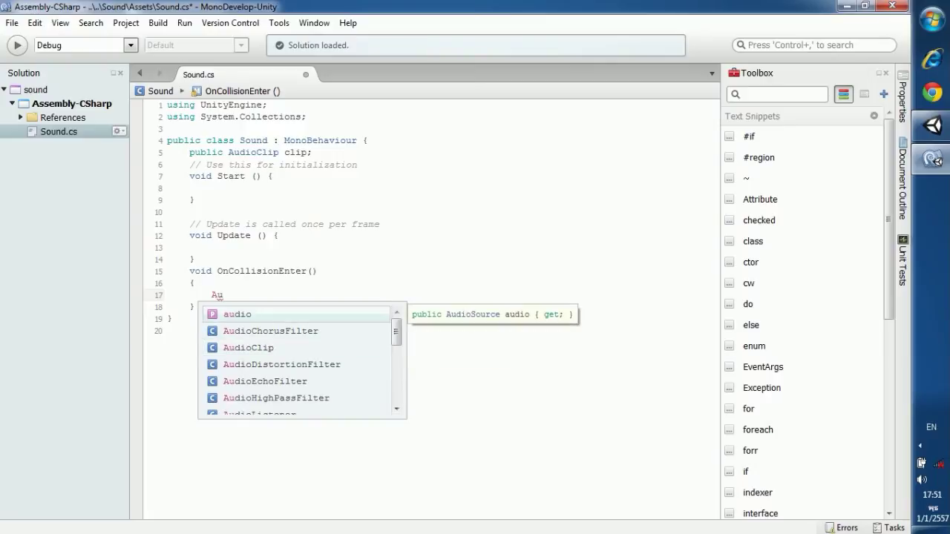
key("Return")
type("S")
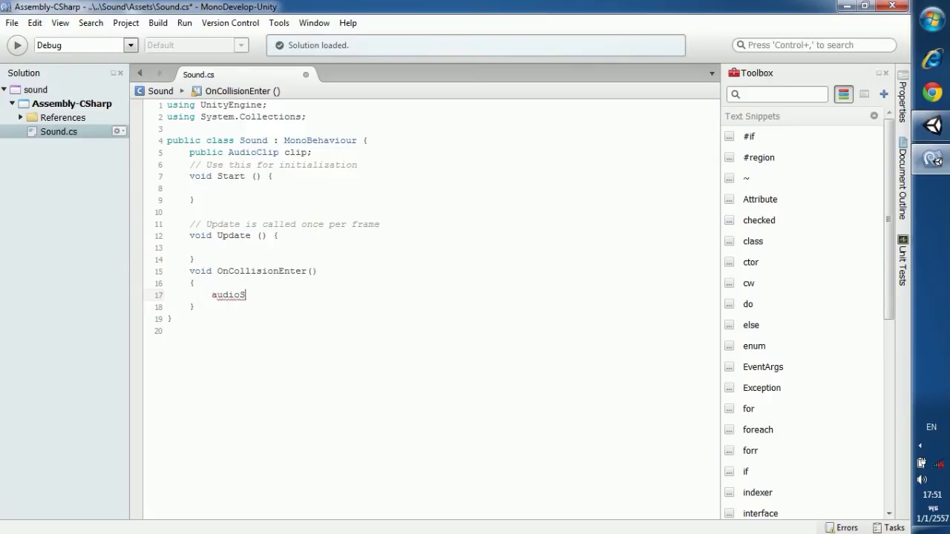
type("ource")
type(".")
type("Pl")
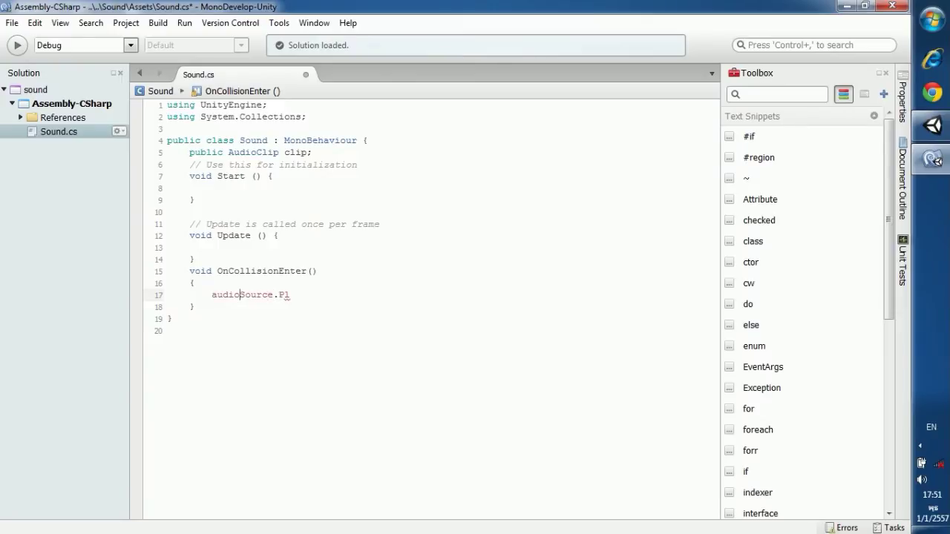
key("BackSpace")
type("A")
left_click(149, 318)
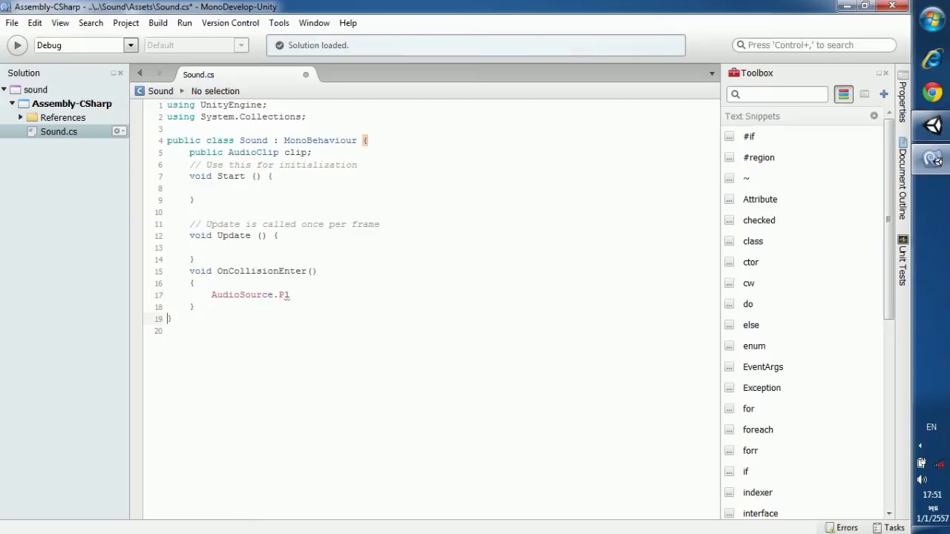
left_click(190, 306)
left_click(291, 294)
type("ay")
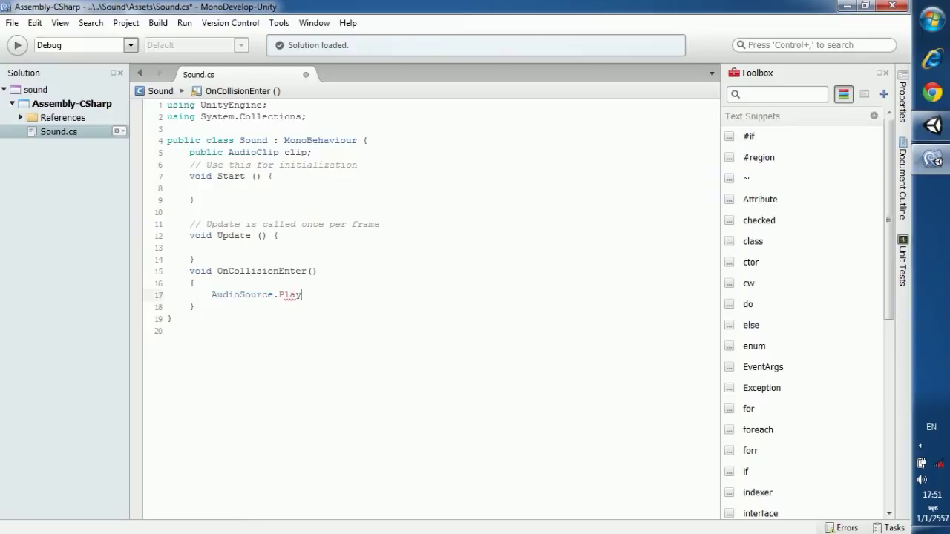
type("c")
type("lip")
type("At")
type("Pio")
Correct the method name to PlayClipAtPoint and pass clip as its first argument
key("BackSpace")
key("BackSpace")
type("oint")
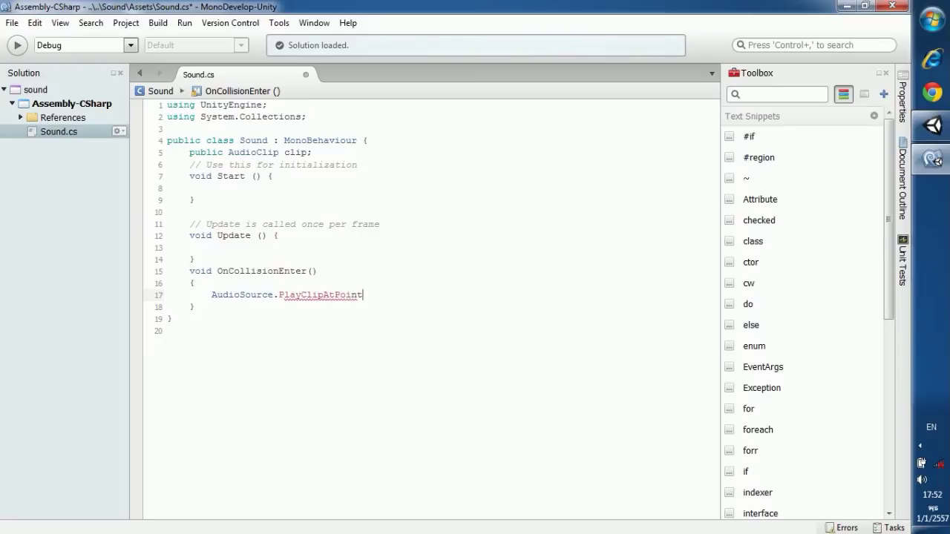
type("(")
type("C")
key("BackSpace")
type("c")
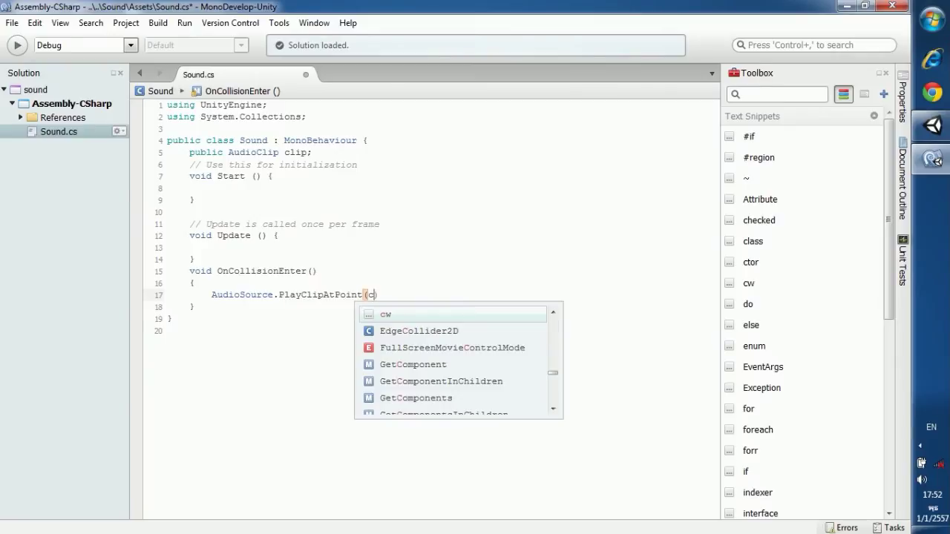
type("l")
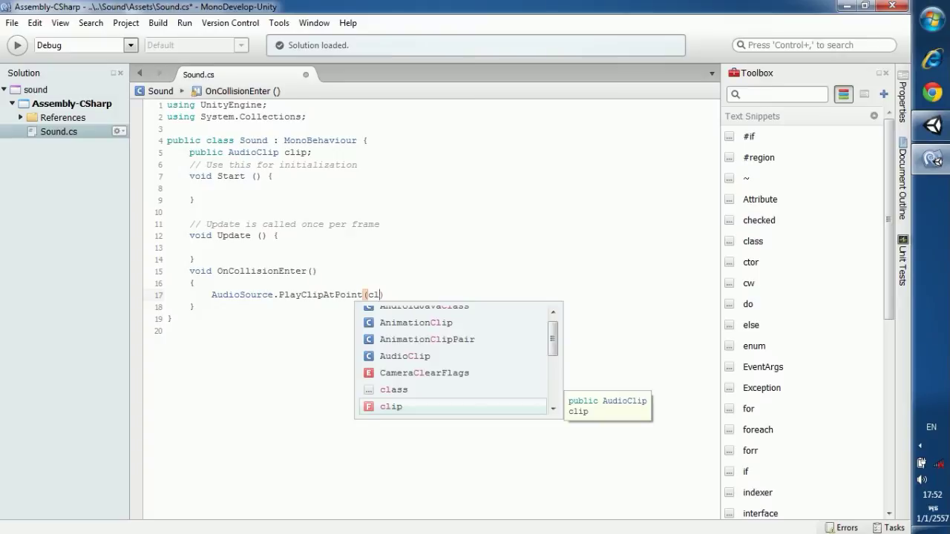
key("Return")
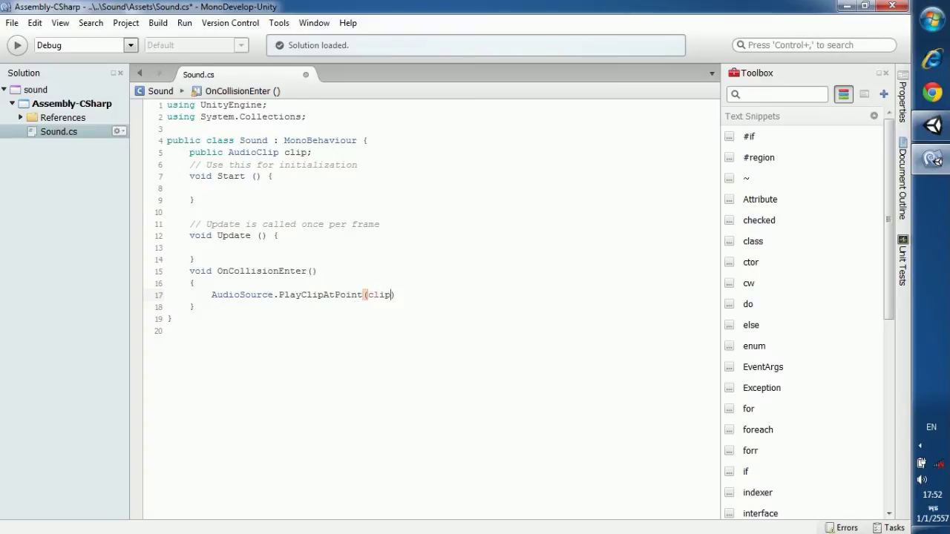
Add transform.position as the second argument, end with a semicolon and save Sound.cs
type(",")
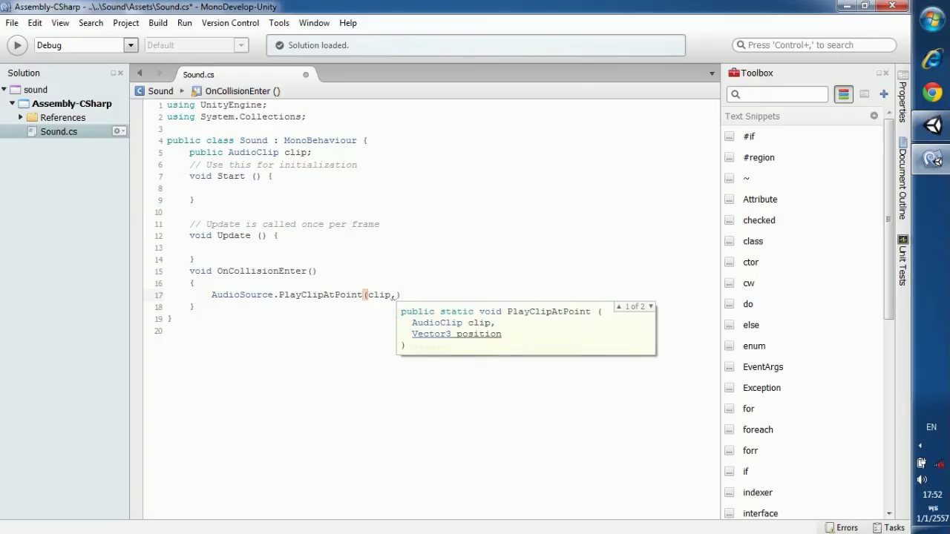
type("te")
key("BackSpace")
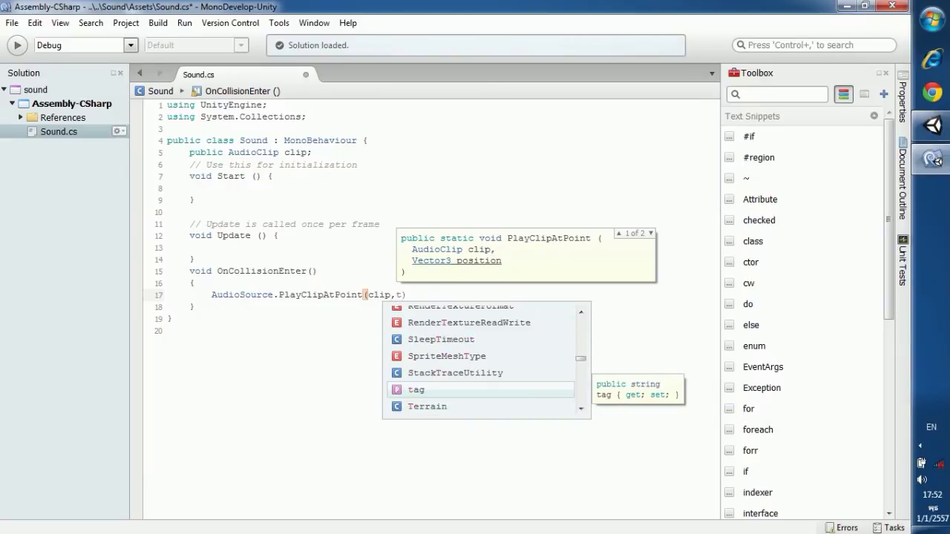
type("r")
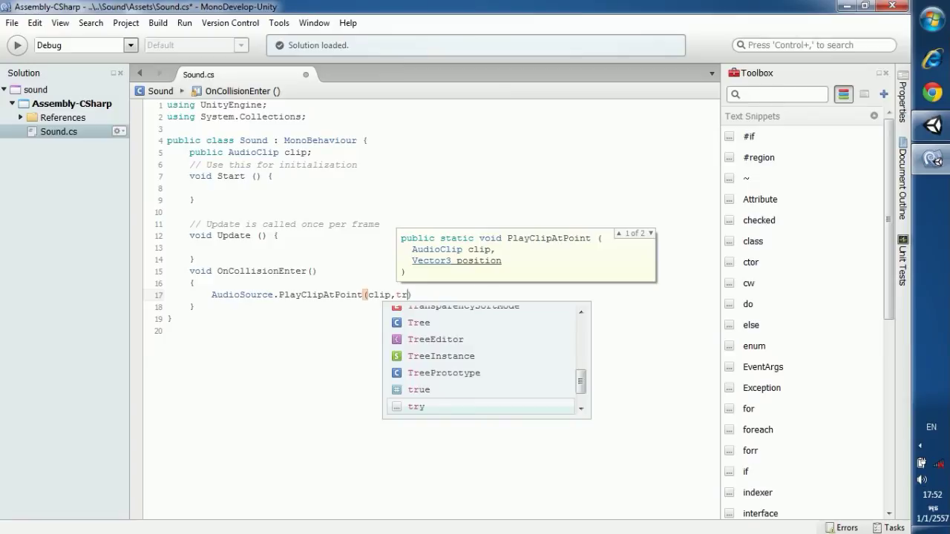
type("an")
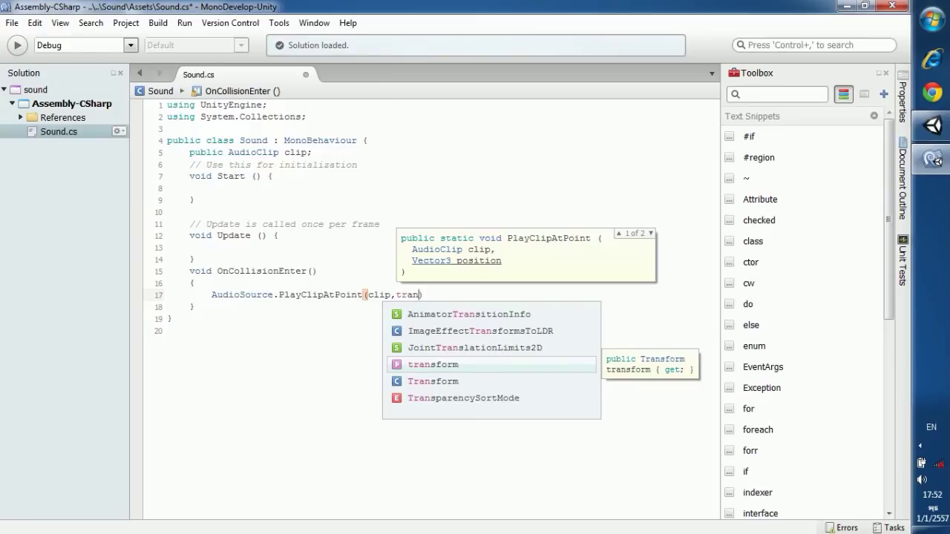
key("Return")
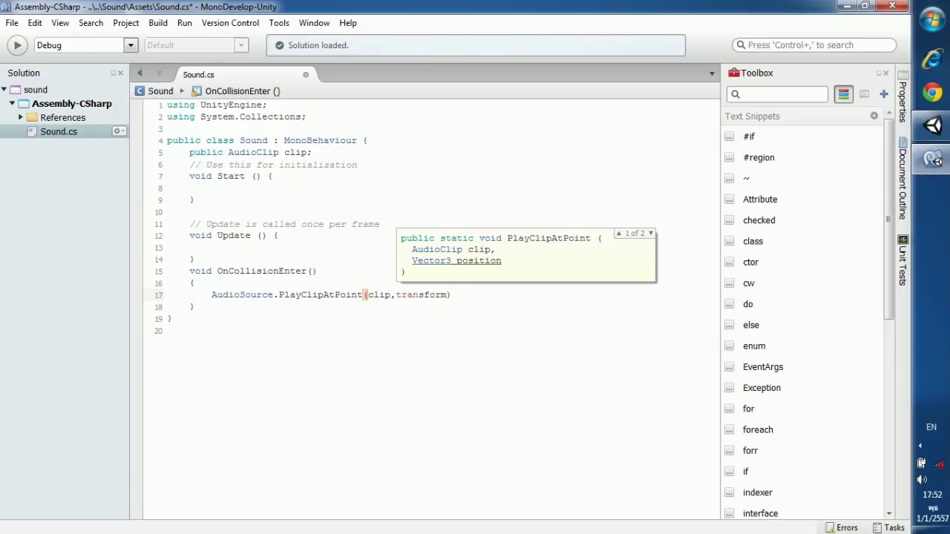
type(".")
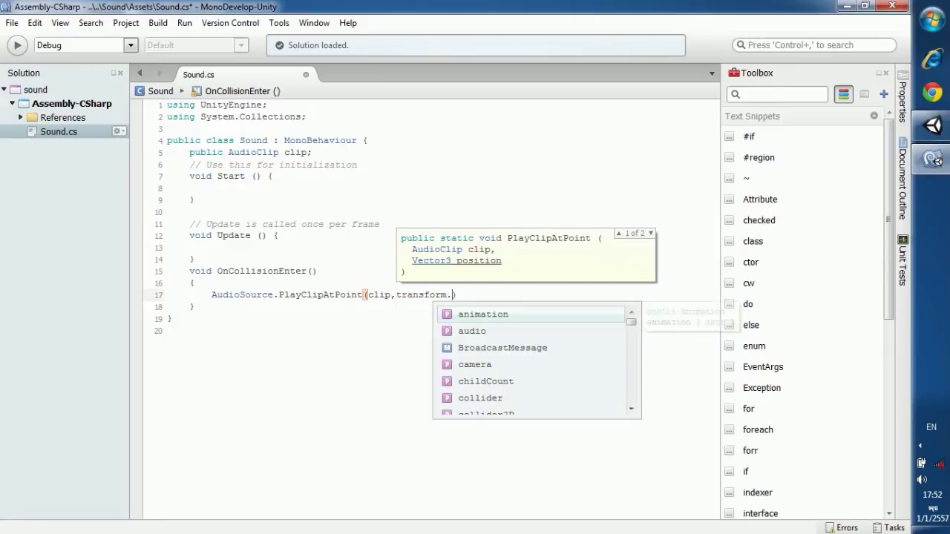
type("p")
key("Down")
key("Down")
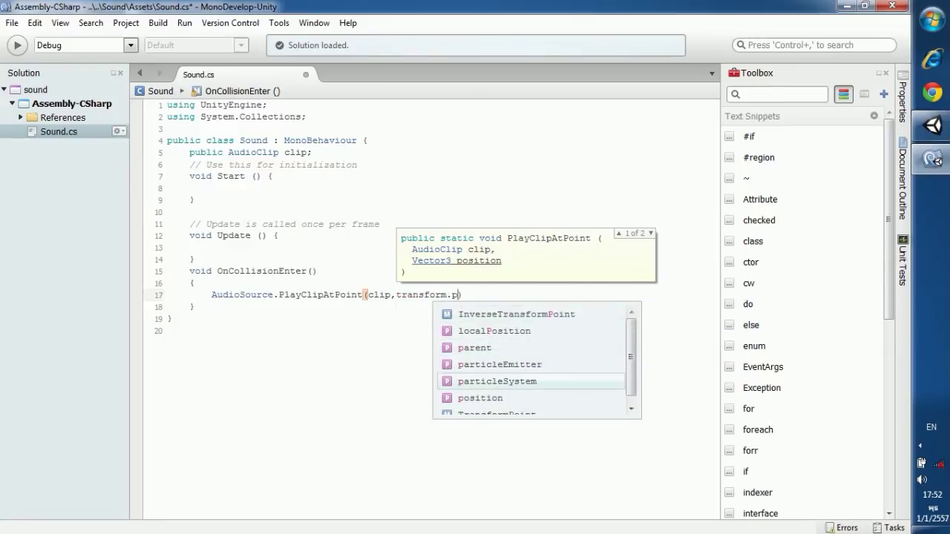
key("Down")
key("Return")
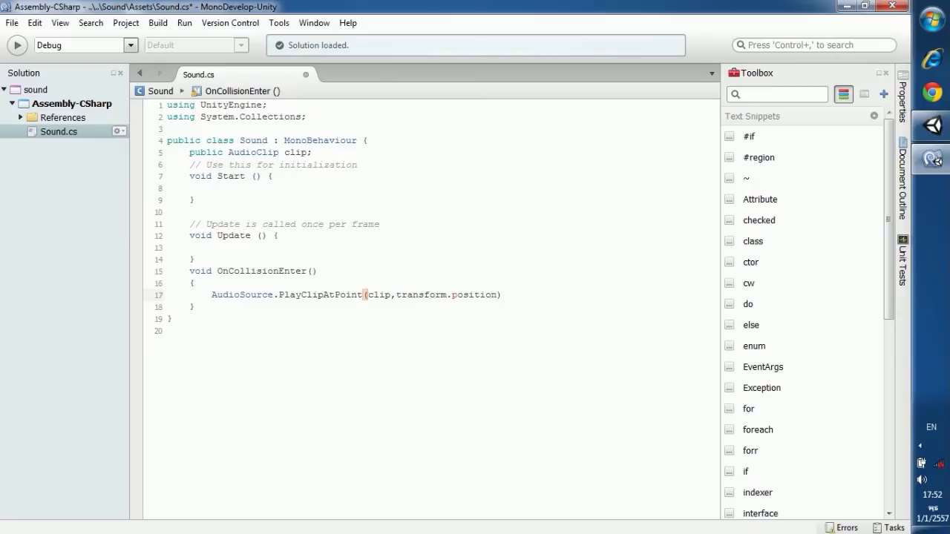
type(";")
key("ctrl+s")
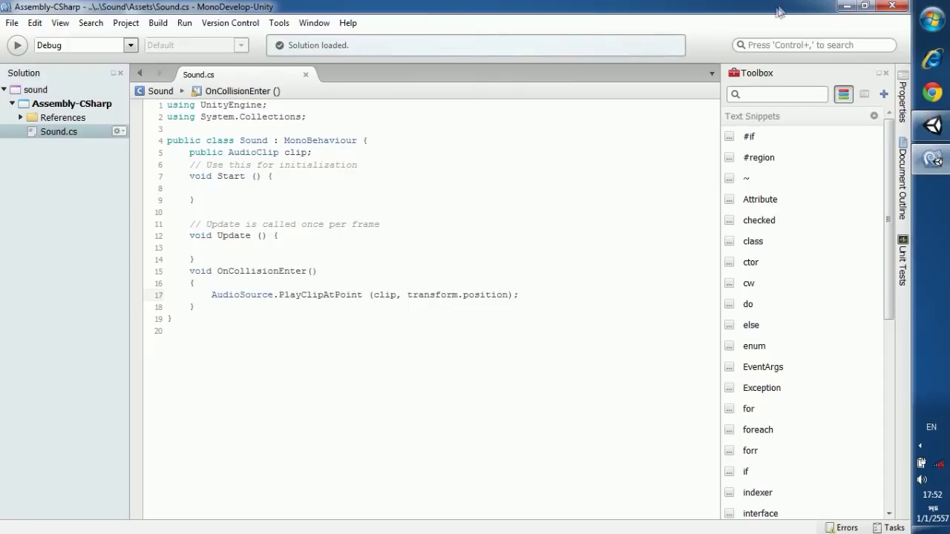
Back in Unity, confirm the Box's Sound (Script) Clip slot is empty, then minimise Unity
left_click(847, 6)
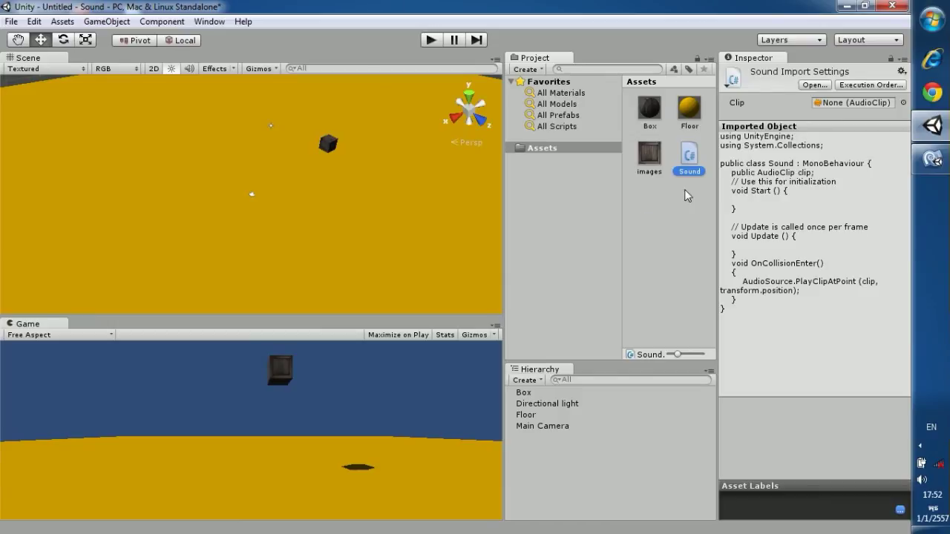
left_click(522, 392)
left_click(527, 392)
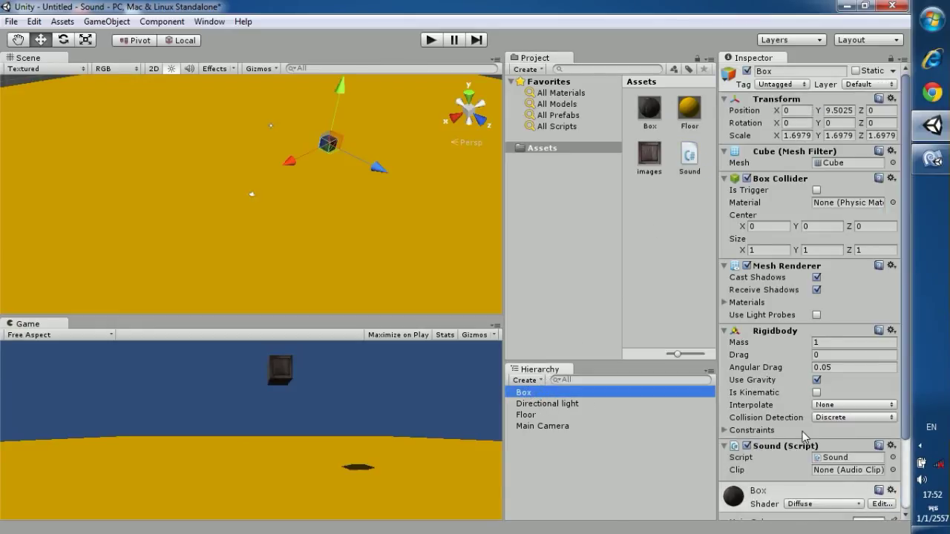
scroll(798, 468, "down", 3)
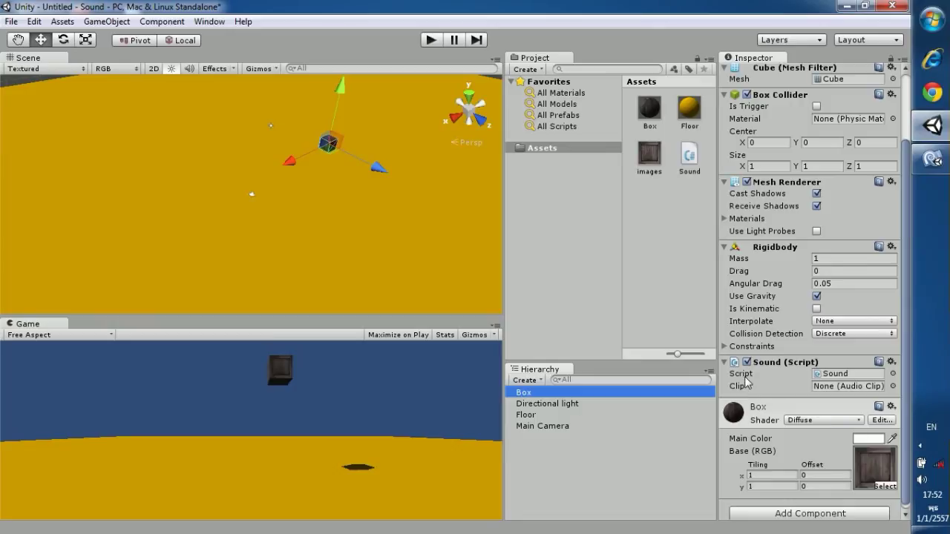
left_click(739, 388)
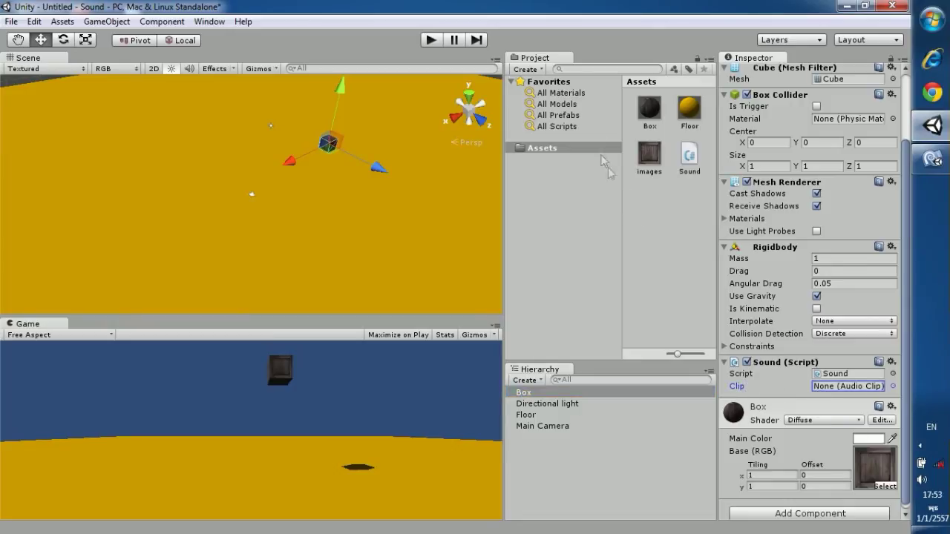
left_click(689, 159)
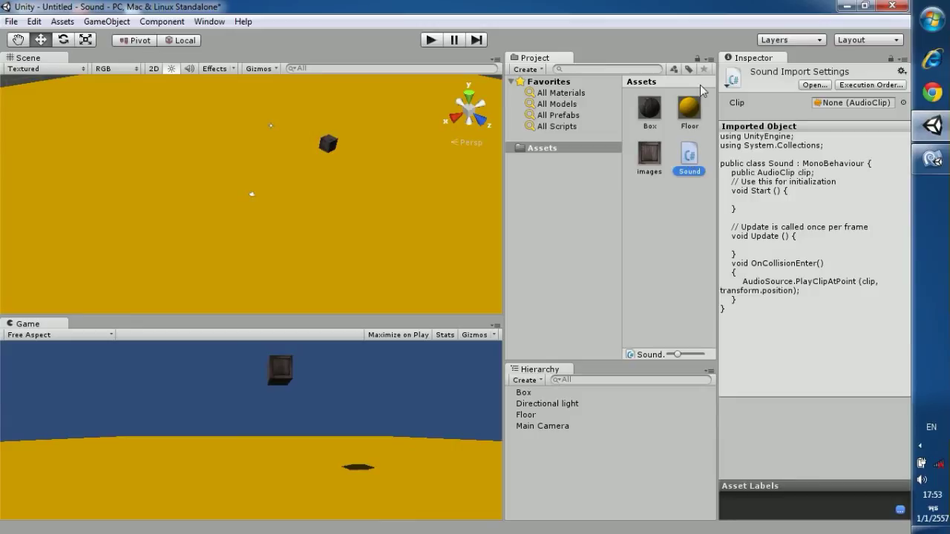
left_click(846, 6)
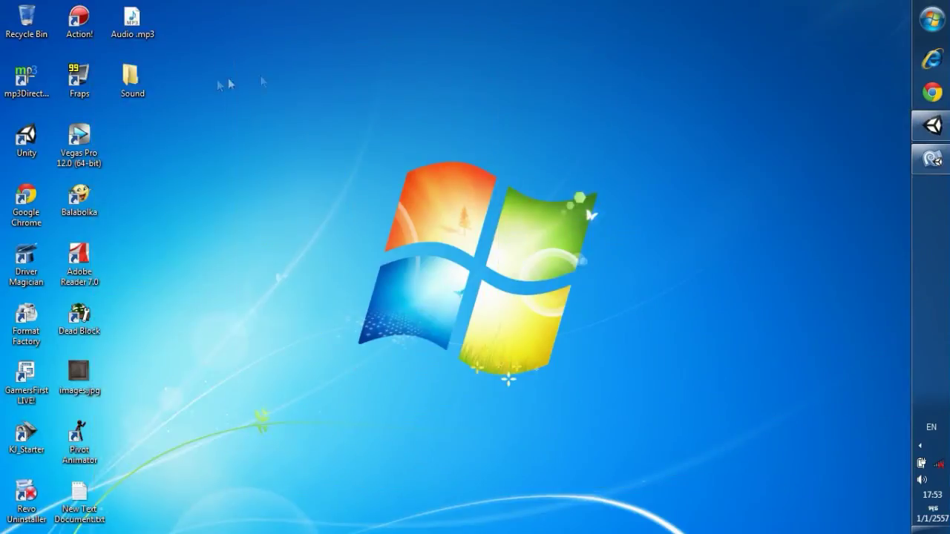
Import Audio.mp3 from the desktop into Assets and play its preview, then reselect Box
mouse_move(133, 20)
left_mouse_down()
mouse_move(663, 166)
mouse_move(928, 124)
left_mouse_up()
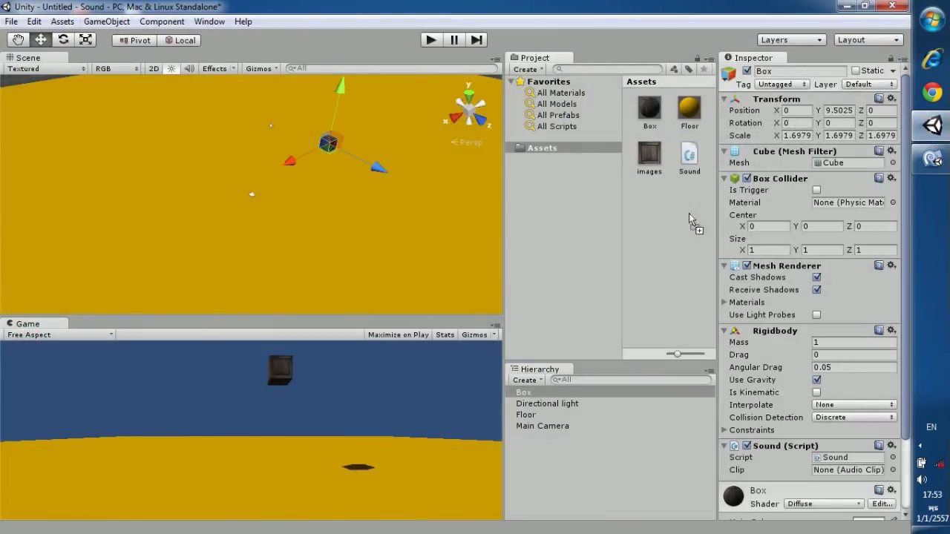
left_click_drag(928, 123, 651, 112)
left_click(651, 111)
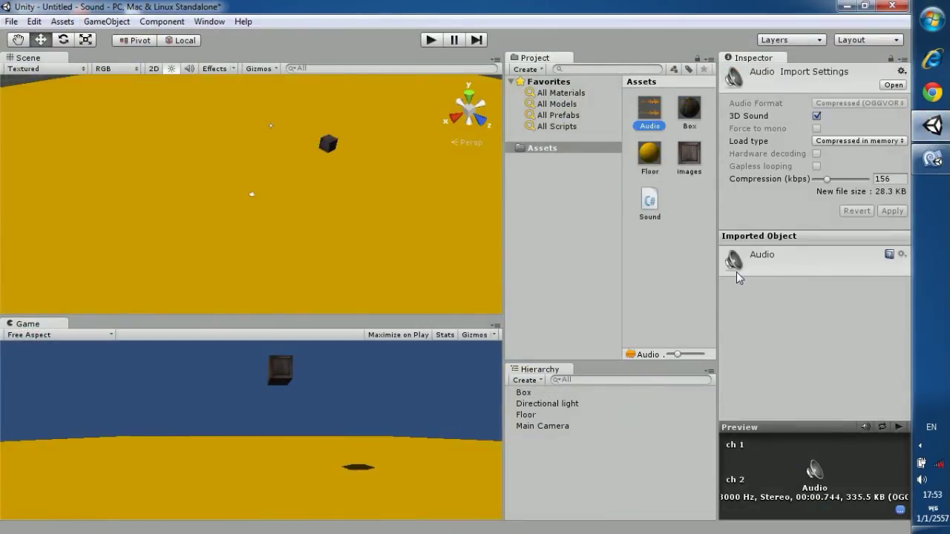
left_click(899, 429)
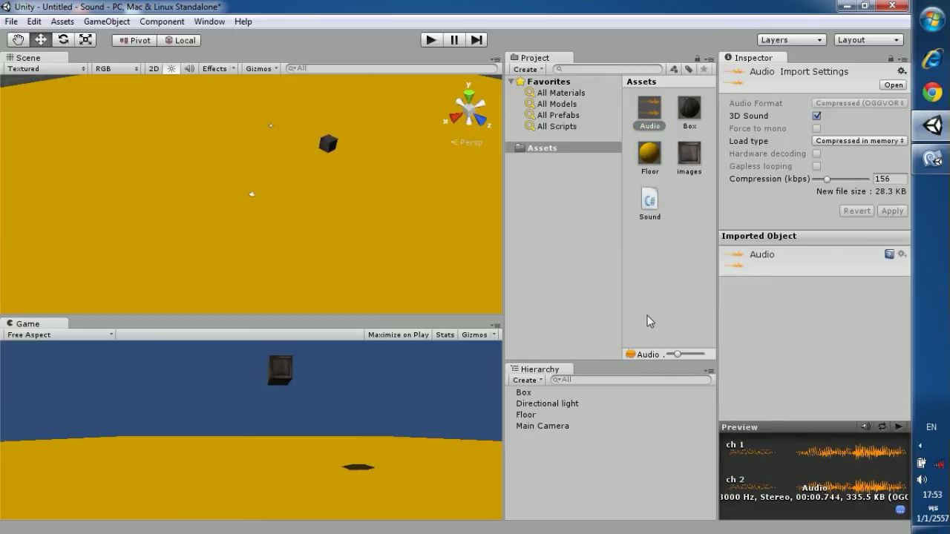
left_click(535, 392)
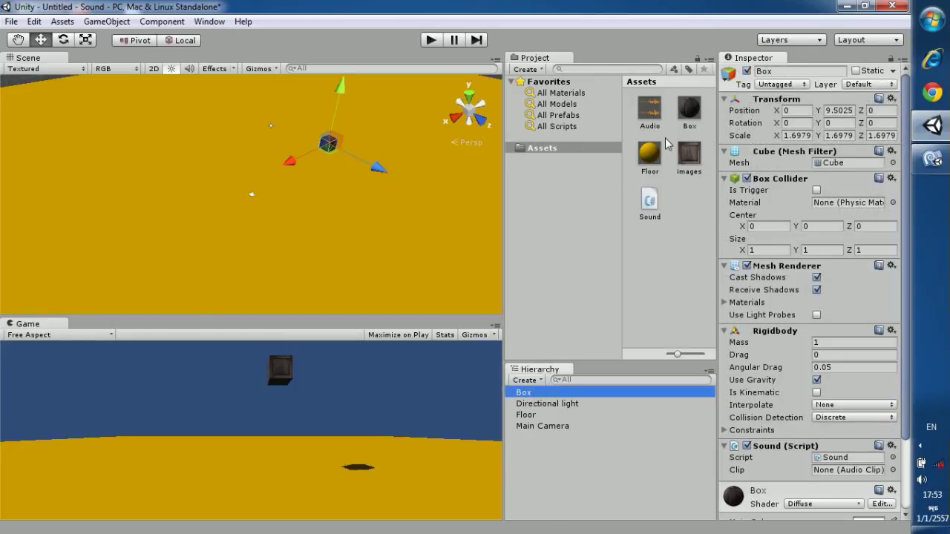
Assign the Audio asset to the Sound script's Clip field and test-run the scene twice
left_click_drag(654, 116, 856, 473)
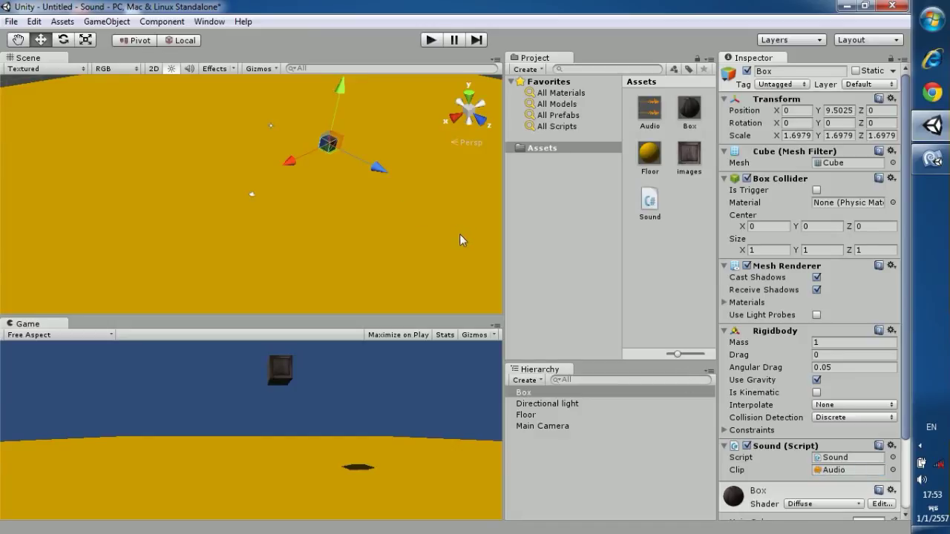
left_click(430, 42)
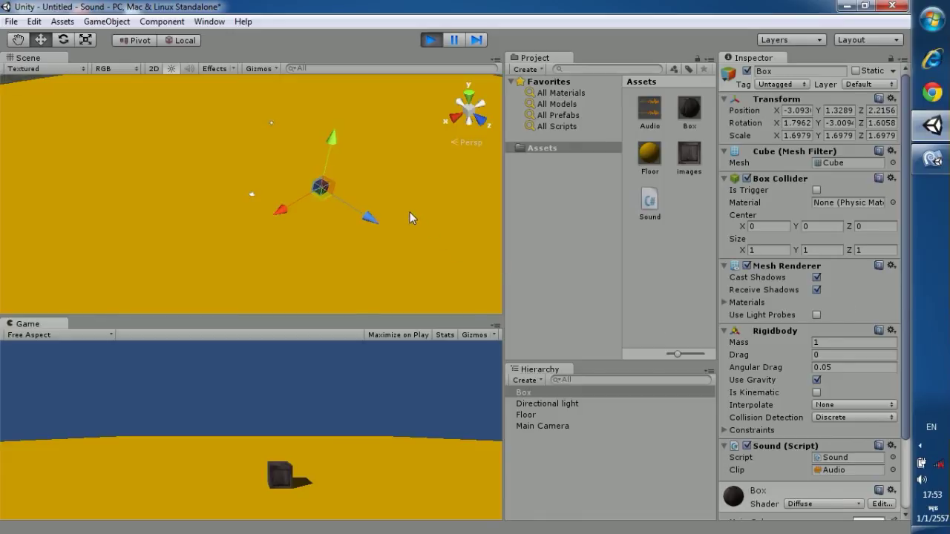
left_click(431, 39)
left_click(431, 41)
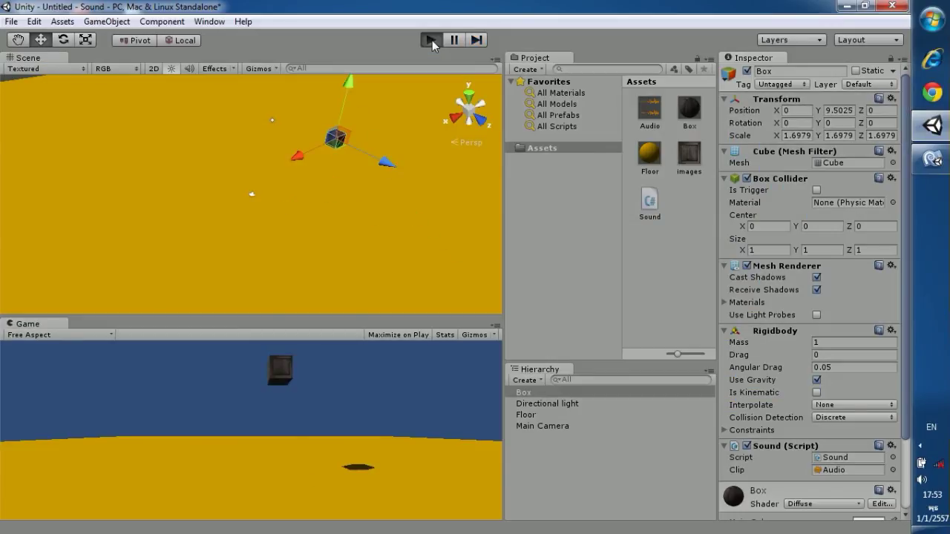